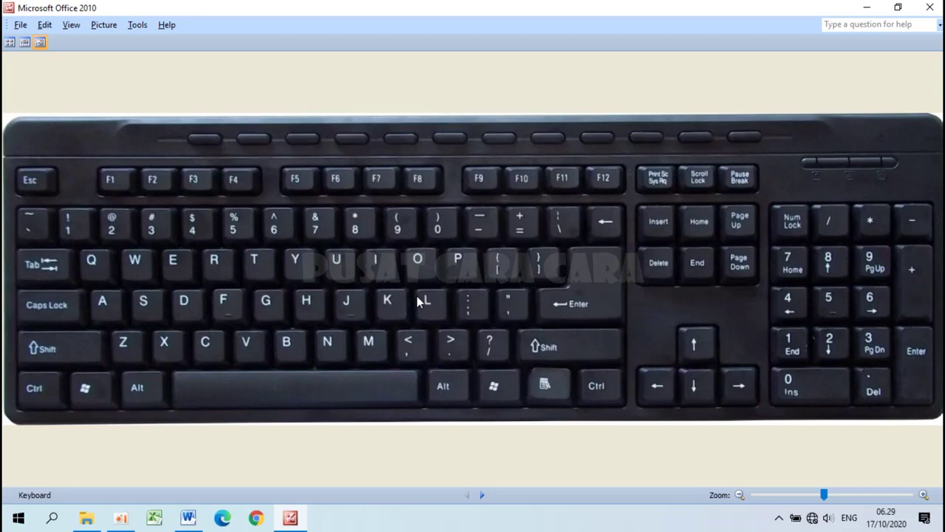
View the laptop and desktop keyboard pictures, and show the Start menu twice, closing it each time
key(Right)
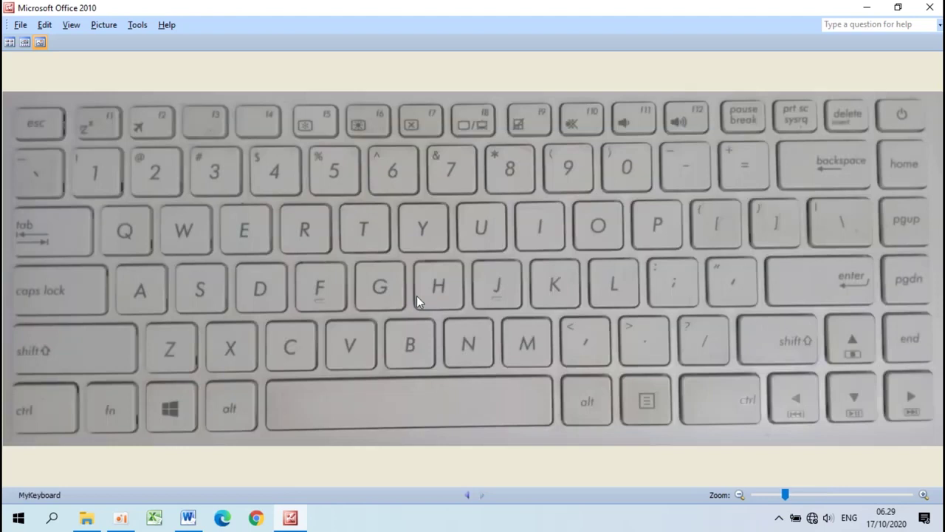
key(Left)
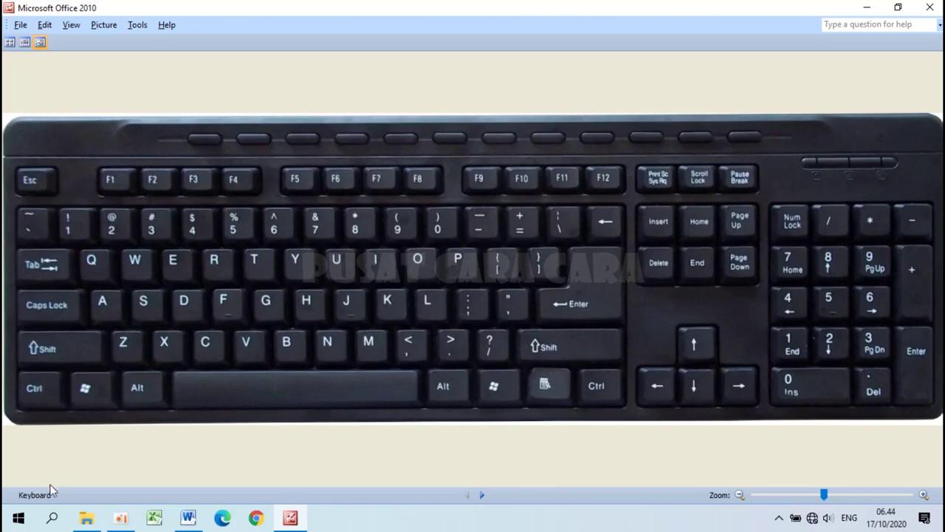
click(17, 519)
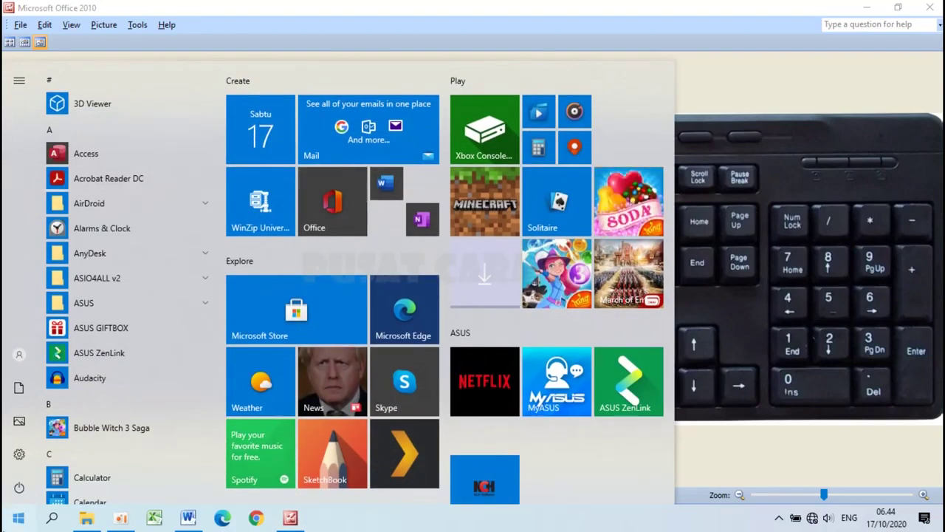
click(19, 517)
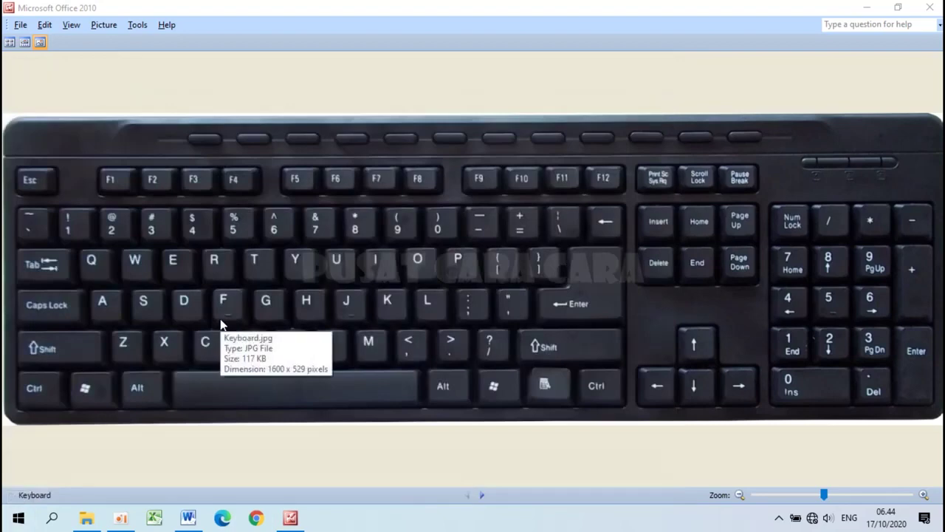
key(super)
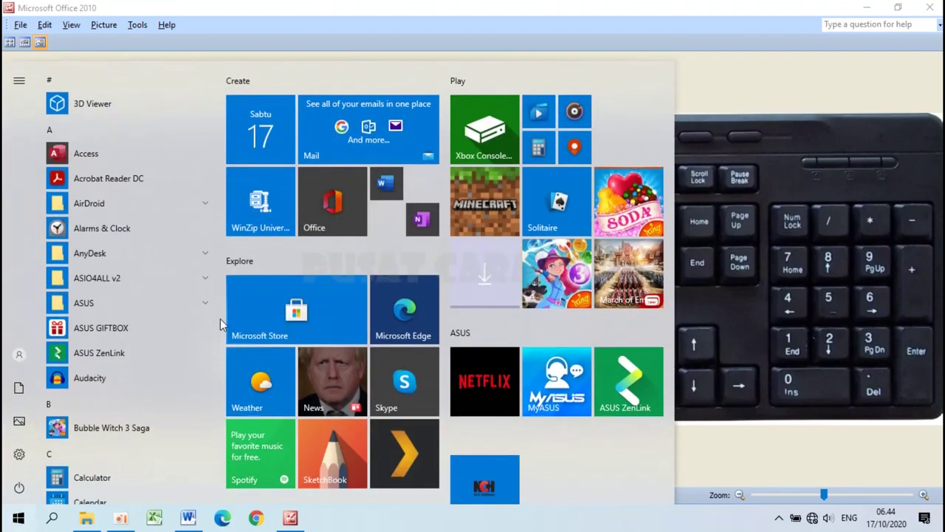
key(super)
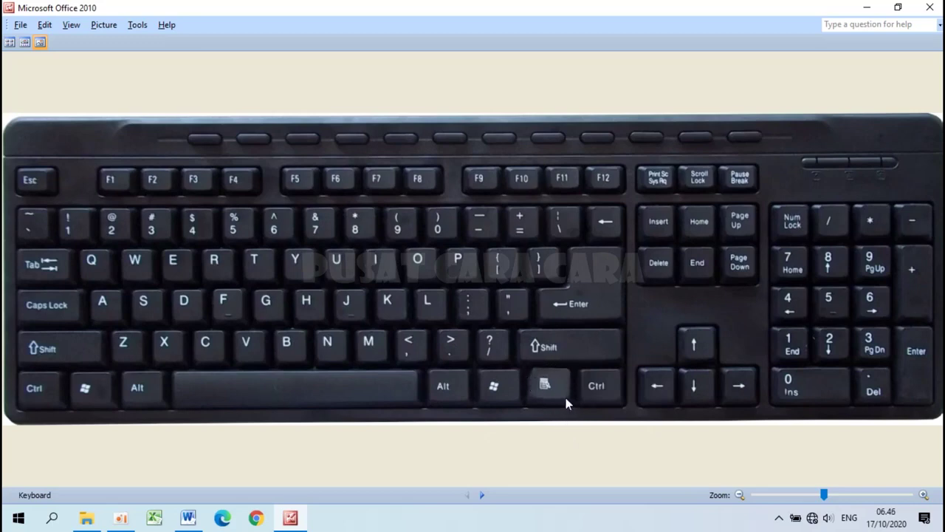
Switch back and forth between the desktop and laptop keyboard pictures to compare their key layouts
right_click(471, 281)
scroll(802, 252, down, 1)
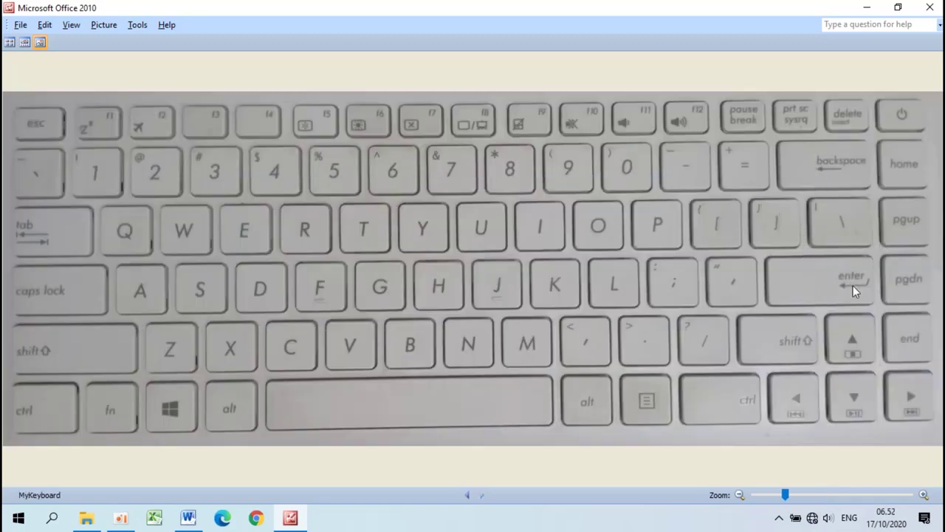
scroll(808, 198, up, 1)
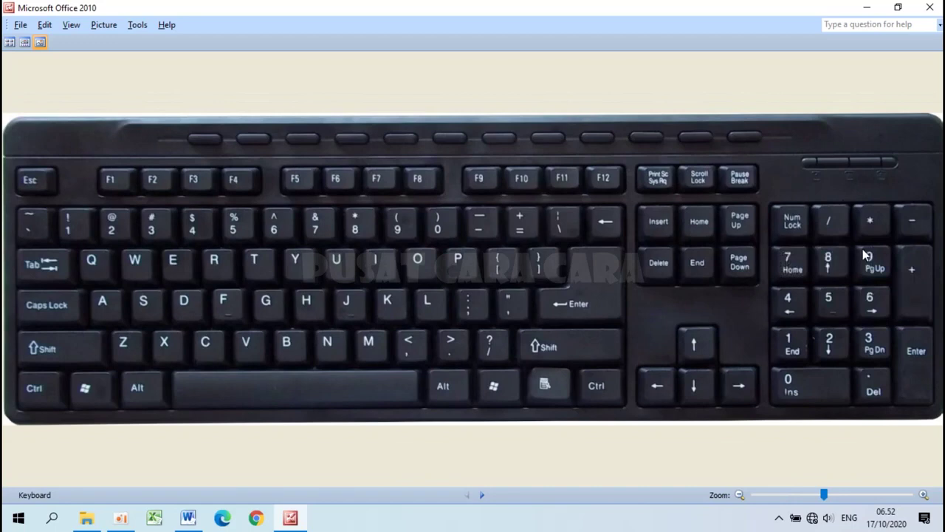
scroll(866, 254, down, 1)
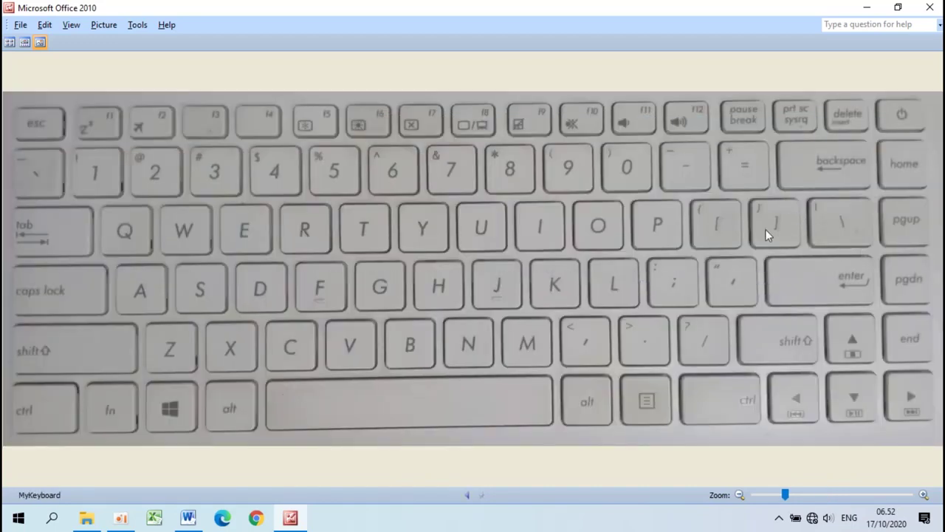
scroll(765, 229, up, 1)
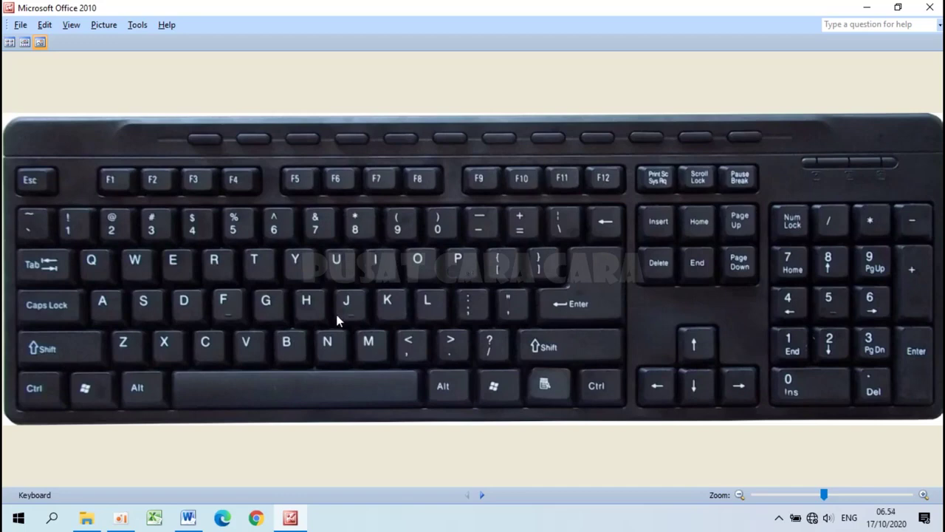
Switch to Word, create a new blank document and write "Saya sedang belajar mengetik di aplikasi microsoft word"
click(189, 518)
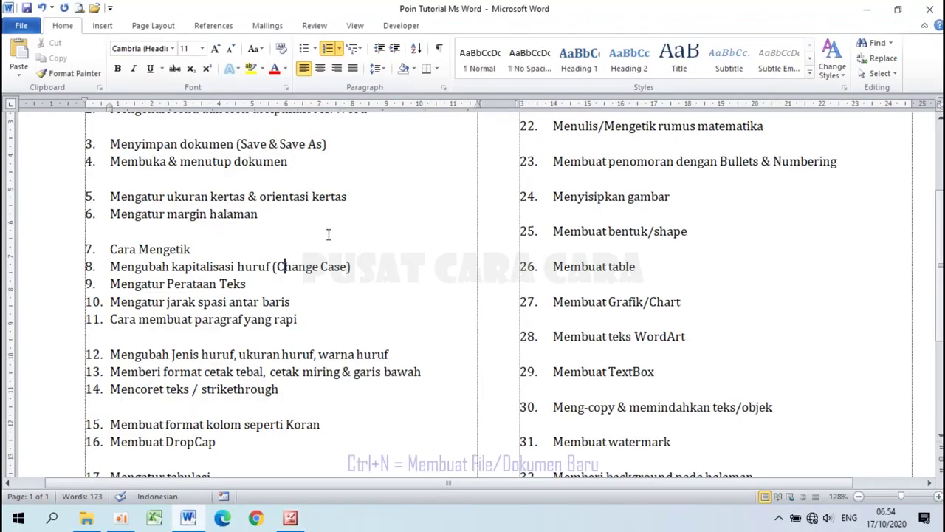
key(ctrl+n)
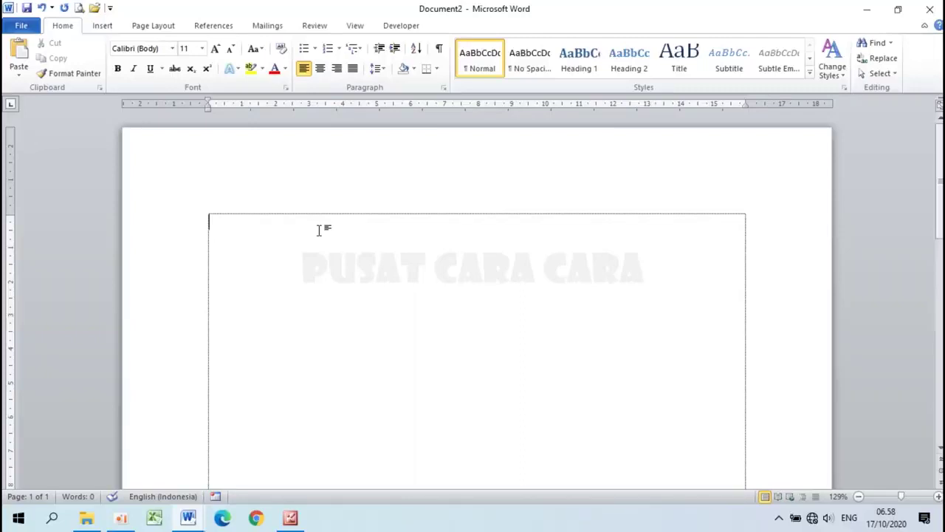
text(saya)
text(sedang bela)
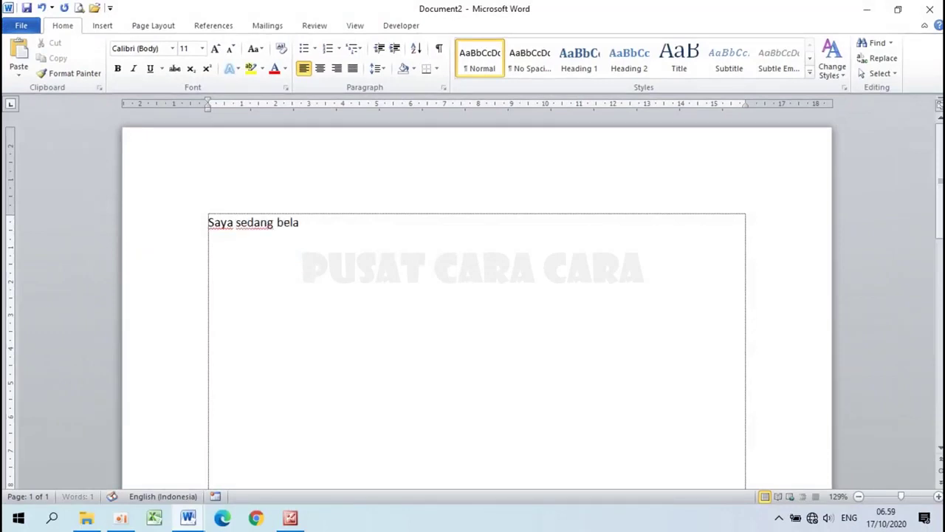
text(jar mengetik)
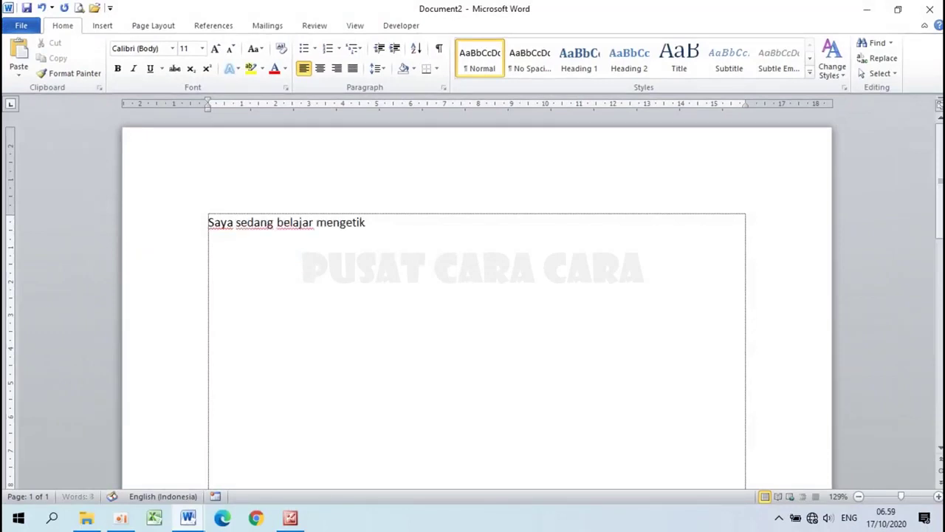
text( di aplikas)
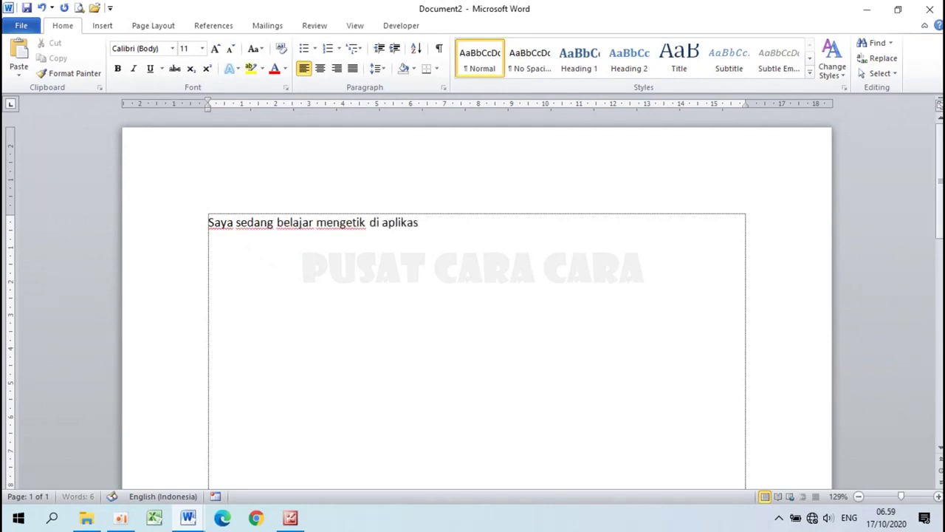
text(i microsoft word)
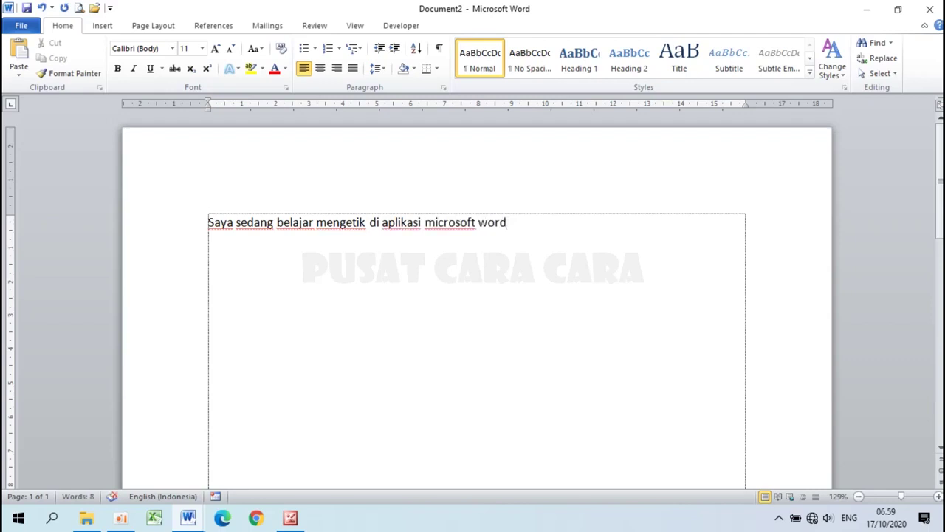
End the first sentence with a period and continue with "Ini adalah tutorial bagian ke-4,"
text(. Ini adalah)
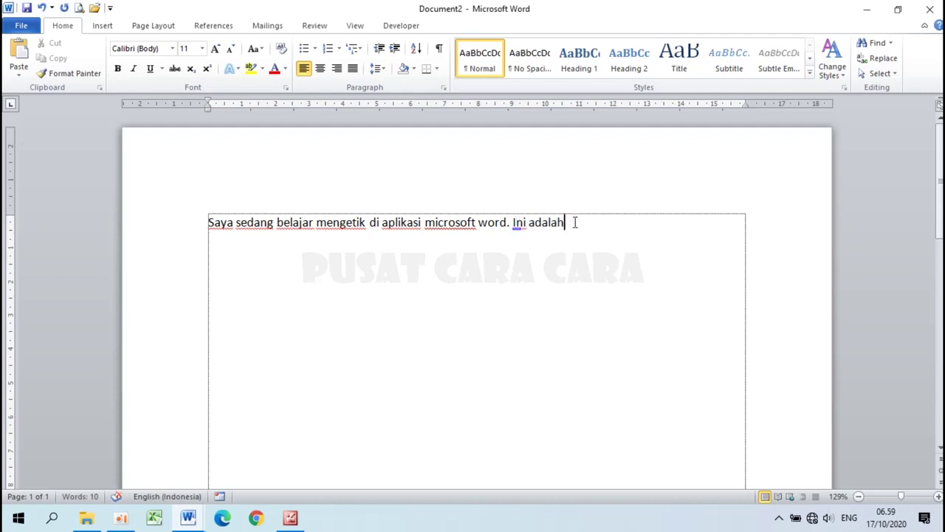
text( tutorial)
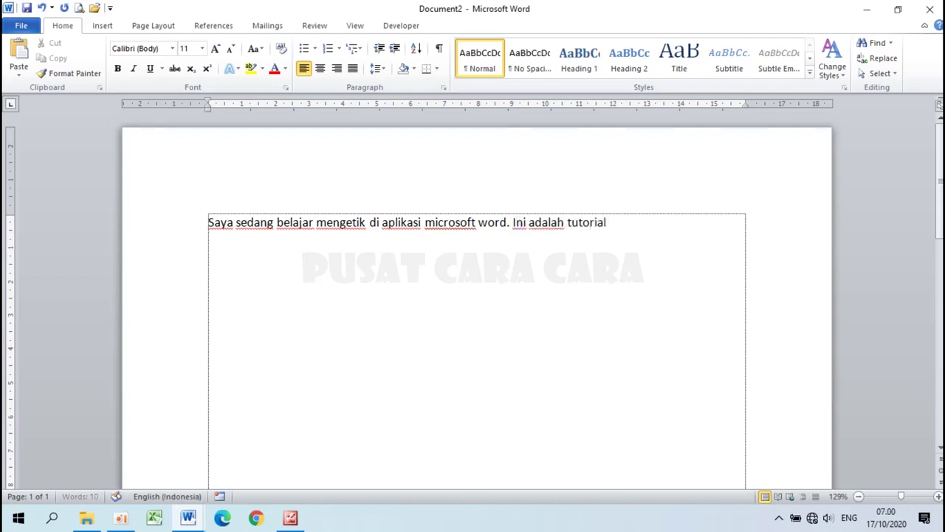
text( bagian ke-4)
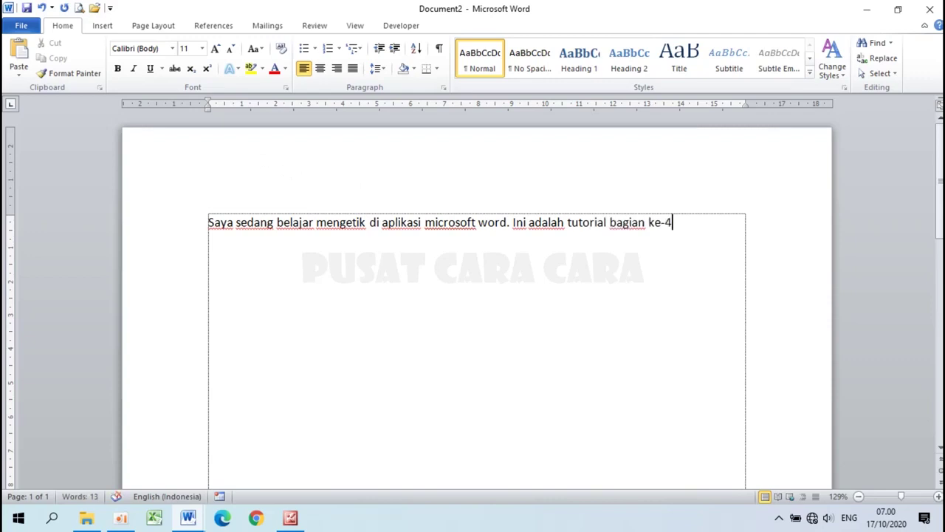
text(,)
key(BackSpace)
key(BackSpace)
text(,)
Complete the second sentence with "dimana pada video sebelumnya kita sudah belajar menegnai cara mengatur ukuran kertas."
text(dimana pada vid)
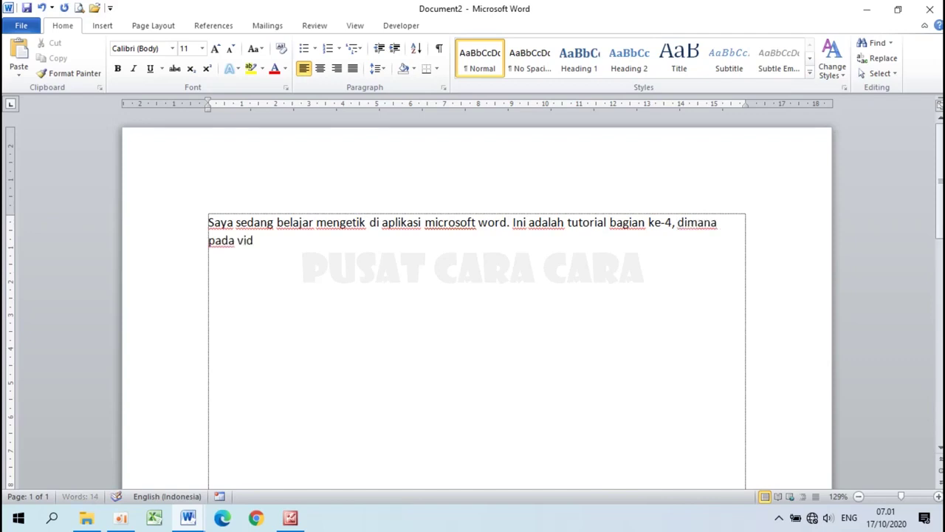
text(eo sebelumnya kita sudah b)
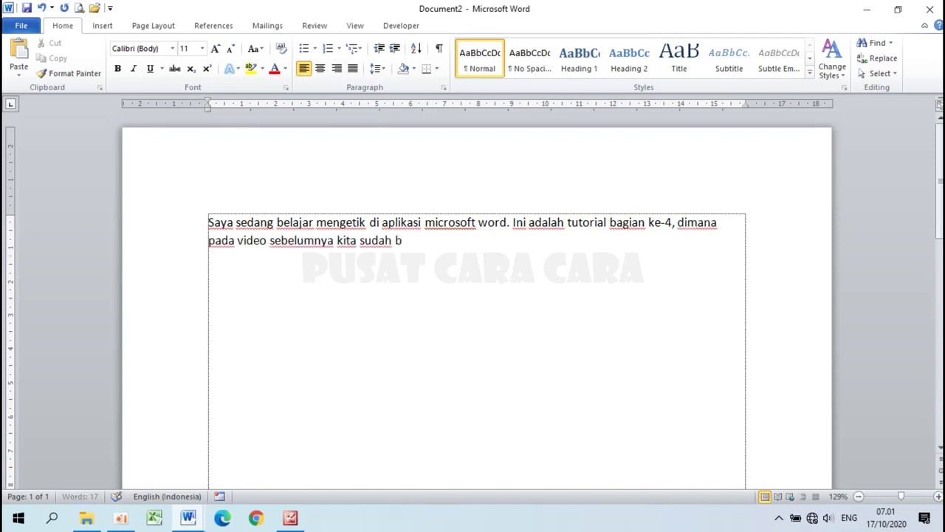
text(elajar menegnai)
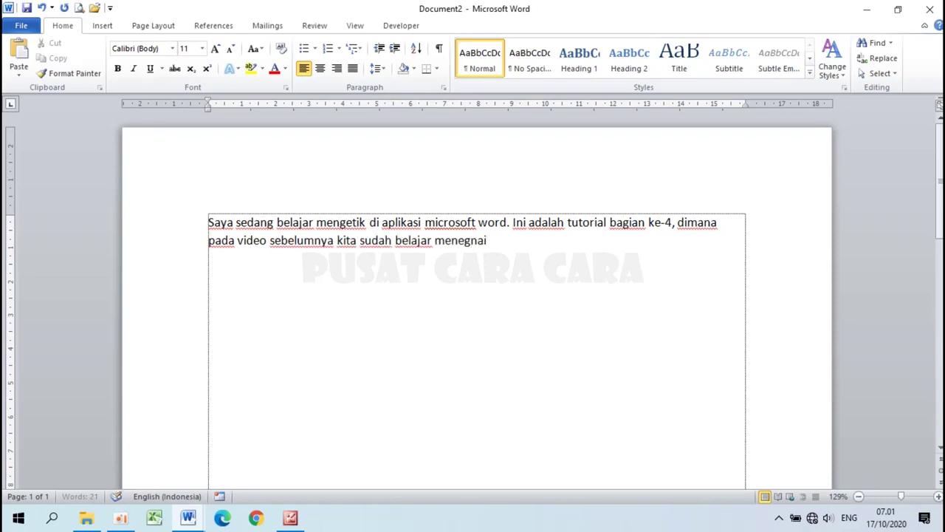
text( cara meng)
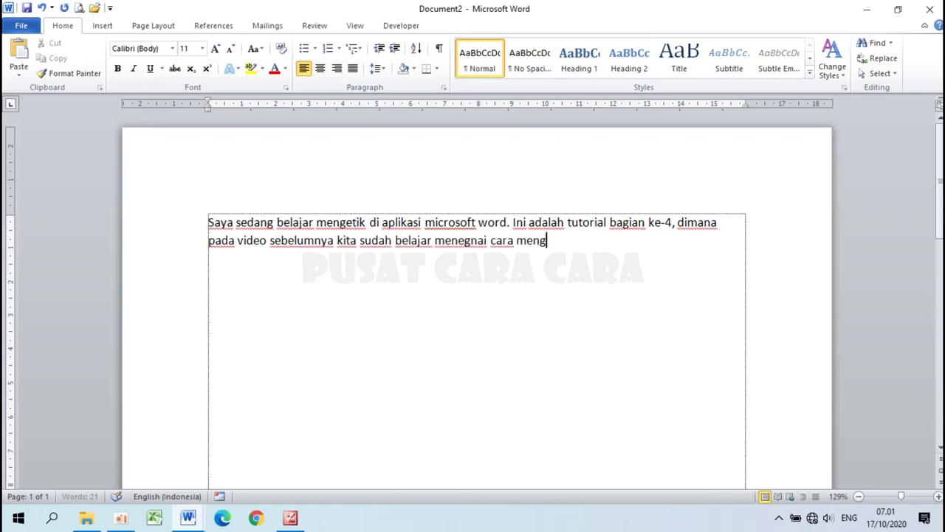
text(atur ukuran kertas)
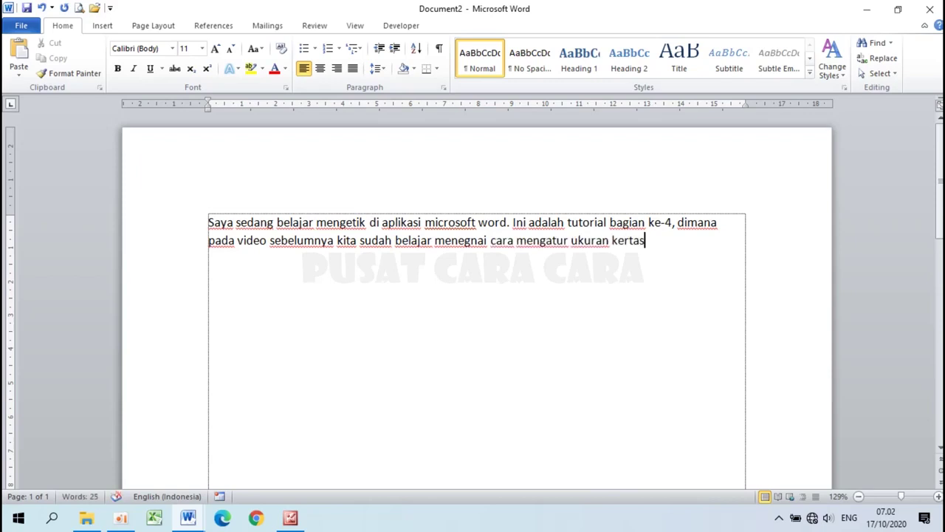
text(.)
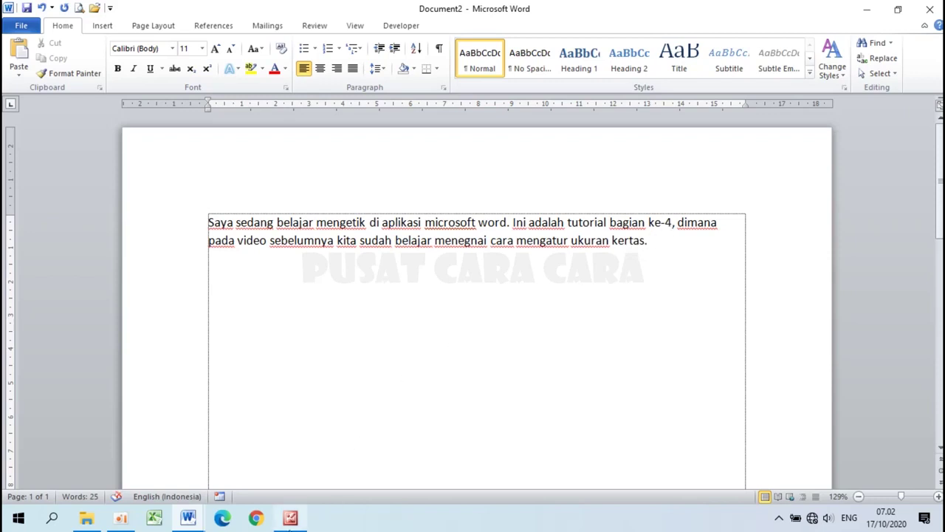
Switch to the picture viewer to check the Backspace key on both keyboard pictures, and return to Document2 in Word
click(291, 518)
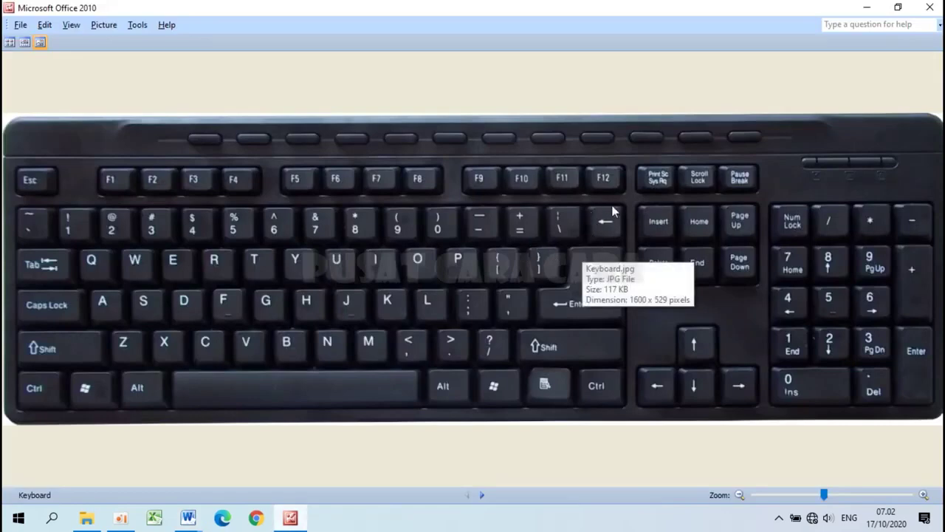
scroll(611, 212, down, 1)
click(188, 517)
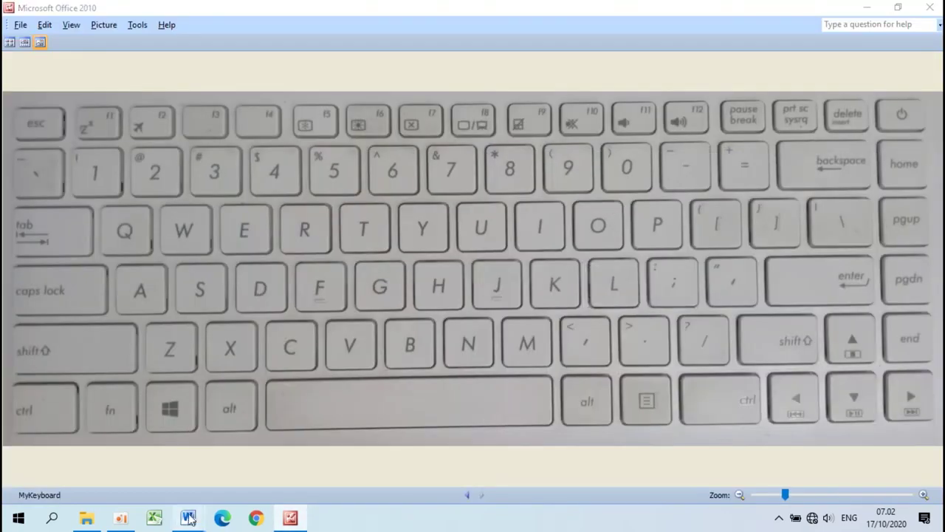
click(255, 452)
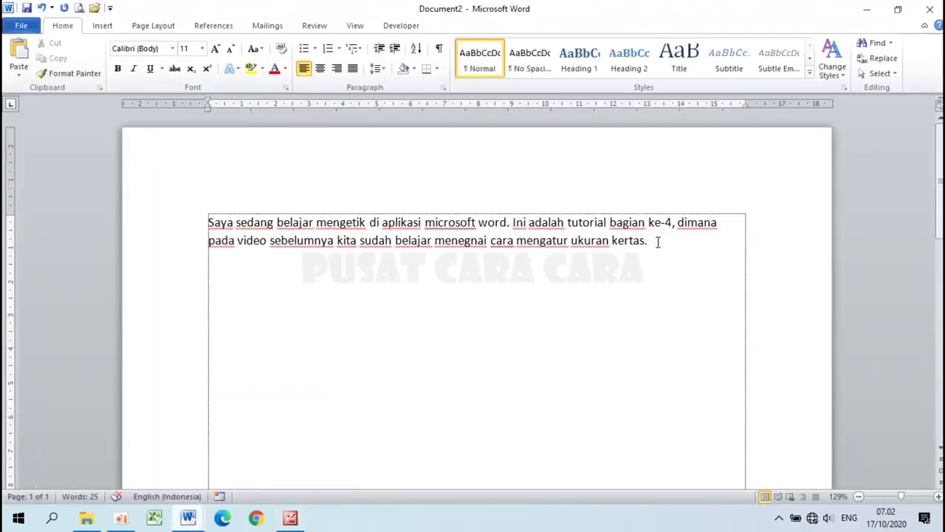
Replace "ukuran kertas." at the end of the second sentence with "margin kertas."
key(BackSpace)
key(BackSpace)
key(BackSpace)
key(BackSpace)
key(BackSpace)
key(BackSpace)
key(BackSpace)
key(BackSpace)
key(BackSpace)
key(BackSpace)
key(BackSpace)
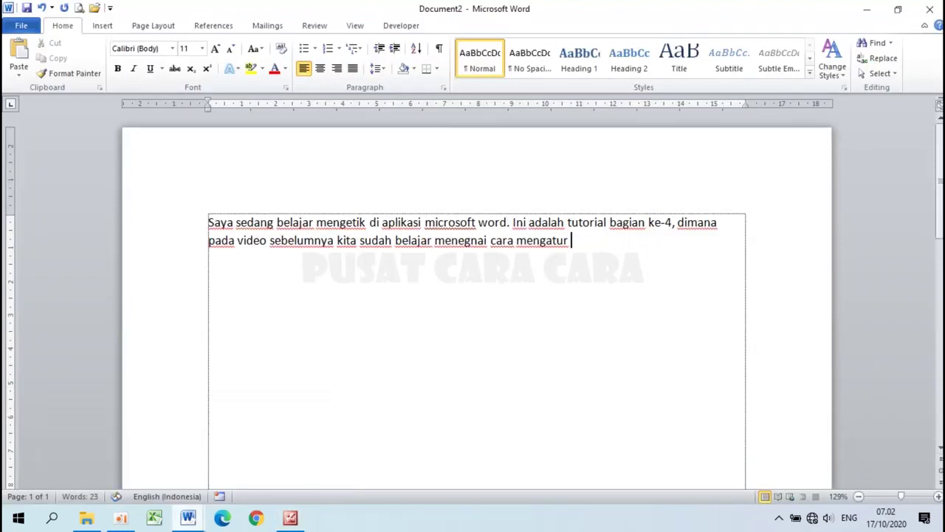
text(margin kerta)
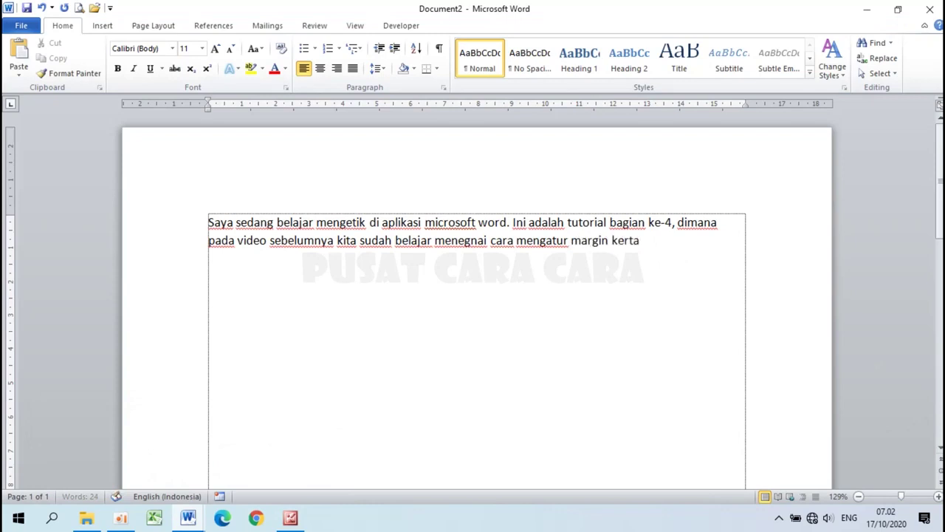
text(s.)
Switch to the picture viewer to examine the arrow keys on both keyboard pictures, and return to Document2 in Word
click(291, 518)
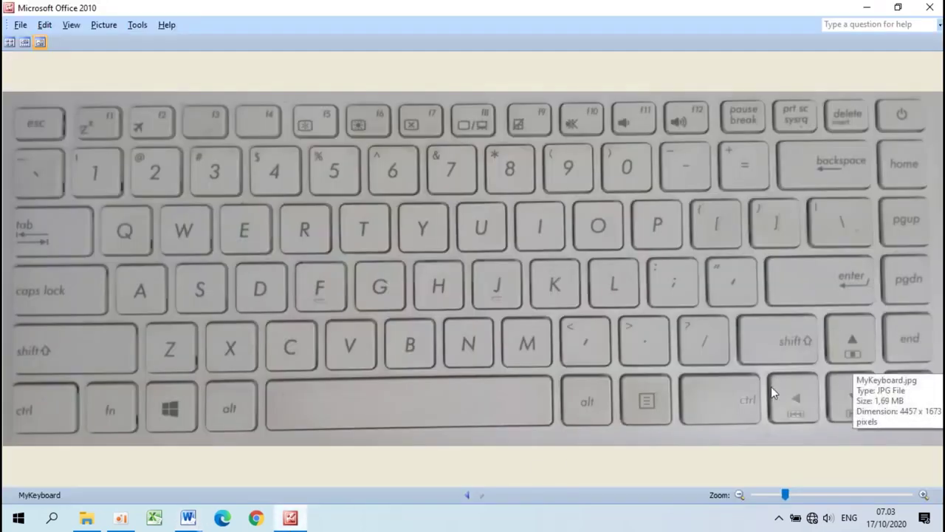
key(Right)
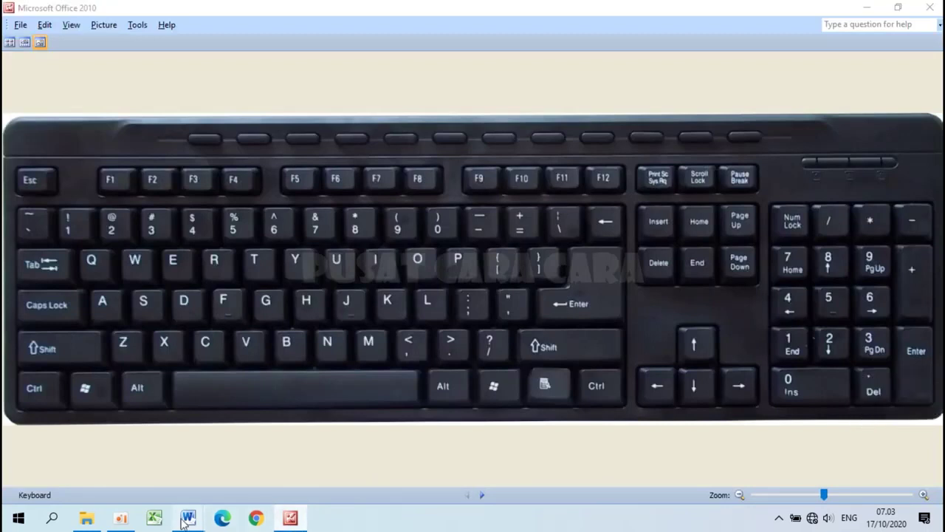
mouse_move(187, 518)
click(246, 467)
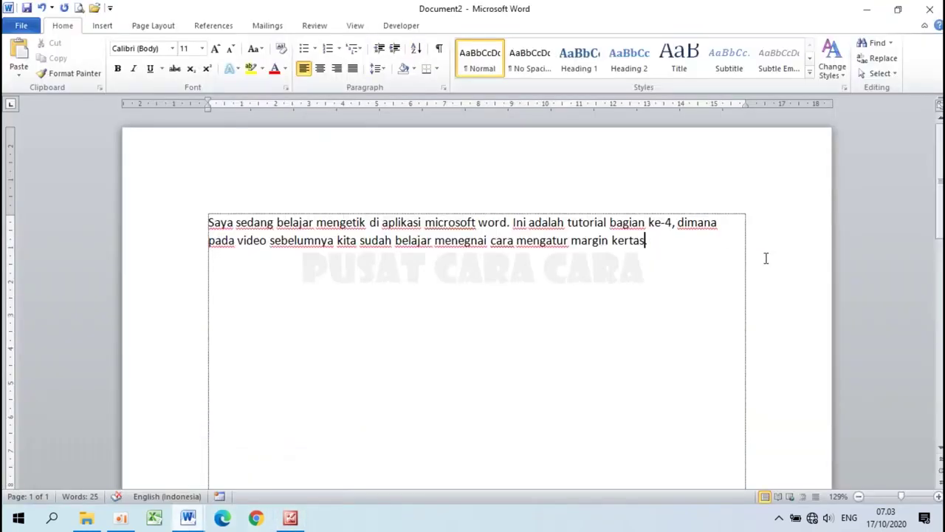
Move the insertion point back through the second line, up and down one line, and to the line's end
key(Left)
key(Left)
key(Left)
key(Left)
key(Left)
key(Left)
key(Left)
key(Left)
key(Left)
key(Left)
key(Left)
key(Left)
key(Left)
key(Left)
key(Left)
key(Left)
key(Left)
key(Left)
key(Left)
key(Left)
key(Up)
key(Down)
key(End)
Capitalize the first letter of "microsoft" in the first sentence so it reads "Microsoft"
click(435, 222)
key(BackSpace)
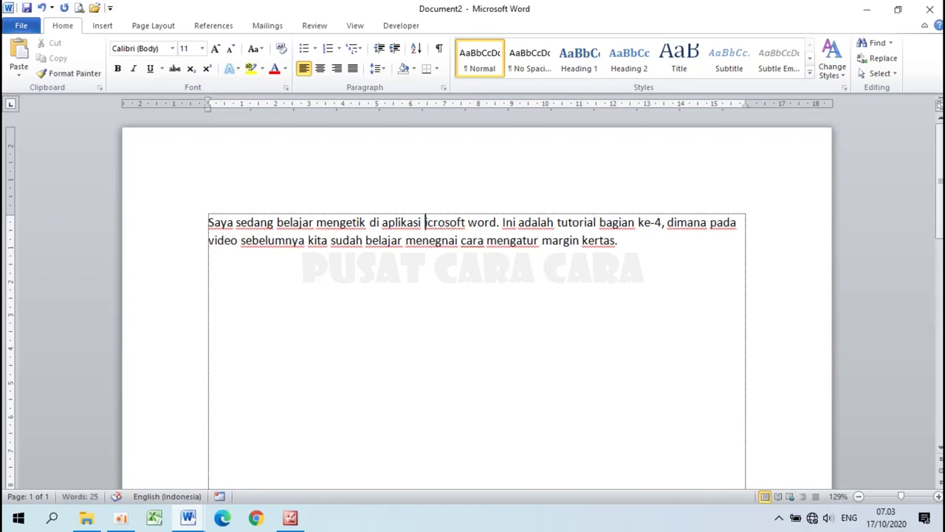
text(M)
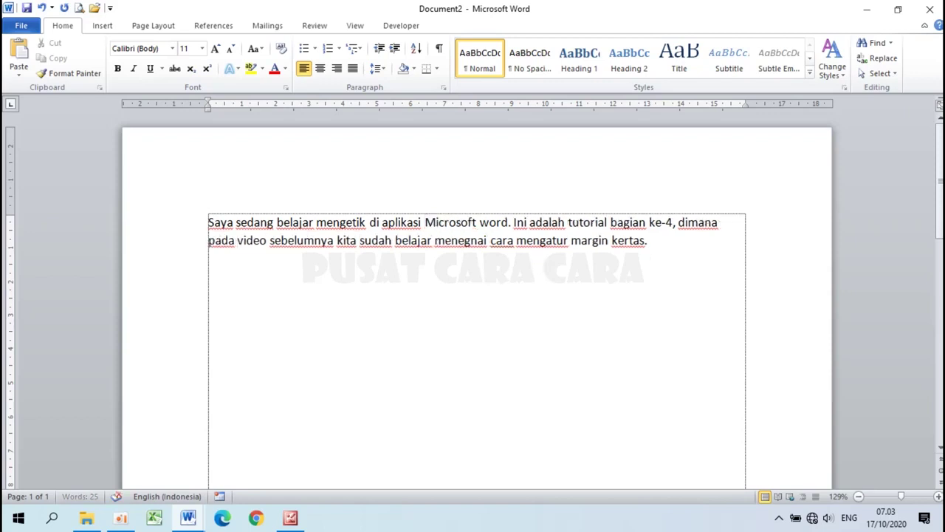
Capitalize the first letter of "word" in the first sentence so it reads "Word"
click(488, 222)
key(BackSpace)
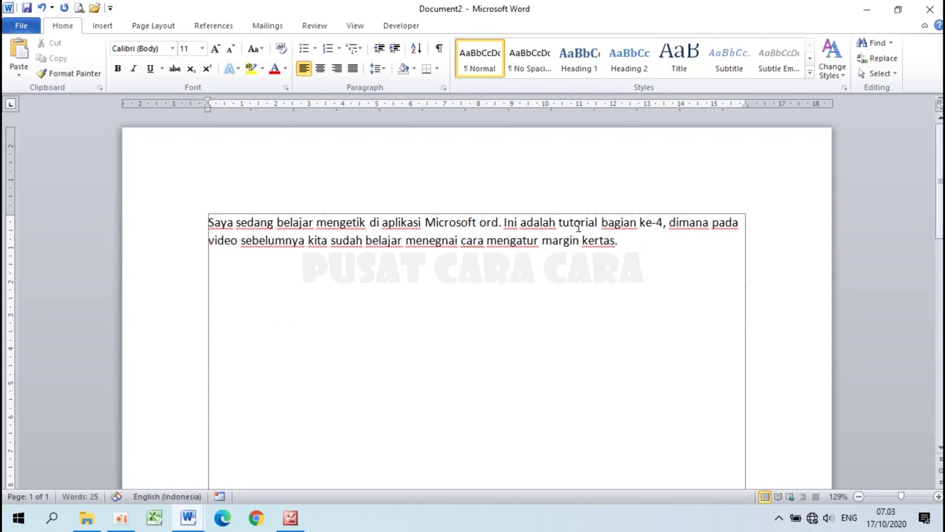
text(W)
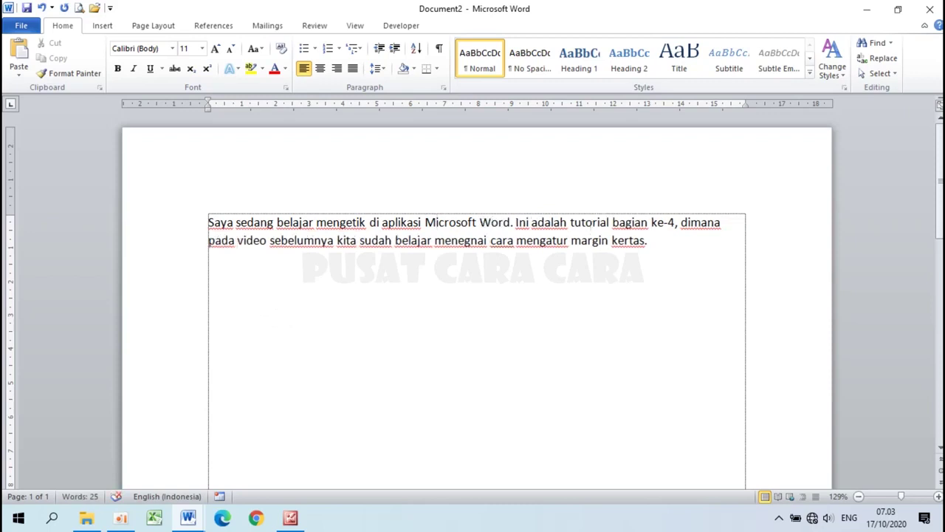
Switch to the picture viewer to examine the Delete key on the keyboard picture, and return to Document2 in Word
click(290, 518)
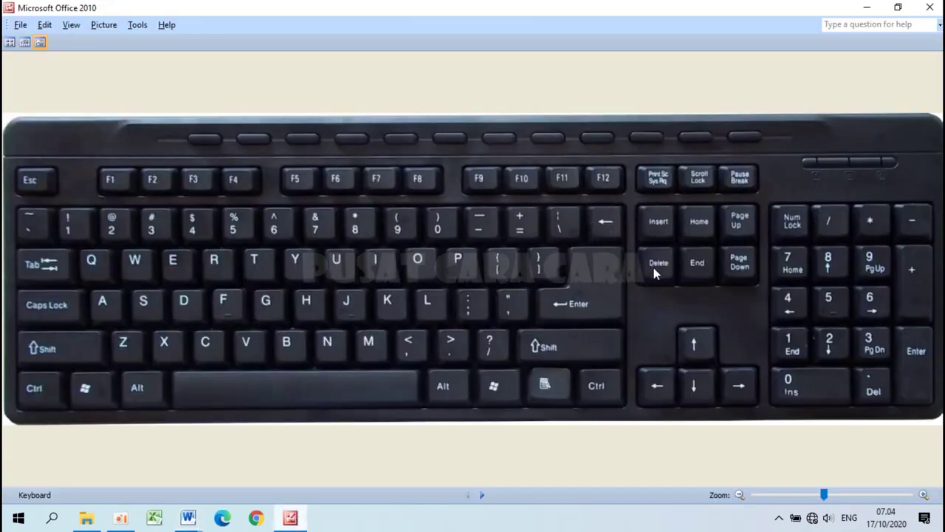
mouse_move(188, 518)
click(267, 470)
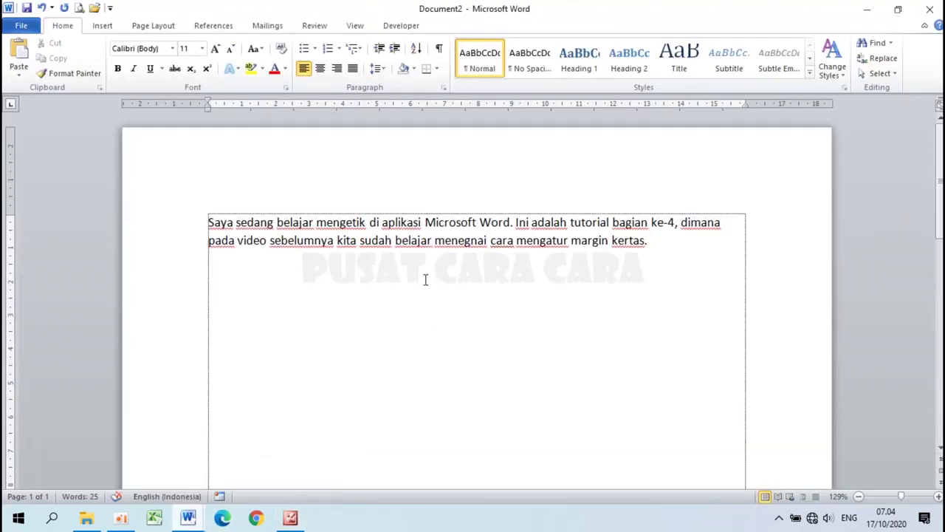
Delete the characters before "Microsoft" backward as far as "menge" in the first sentence, and undo the deletion
click(425, 221)
key(BackSpace)
key(BackSpace)
key(BackSpace)
key(BackSpace)
key(BackSpace)
key(BackSpace)
key(BackSpace)
key(BackSpace)
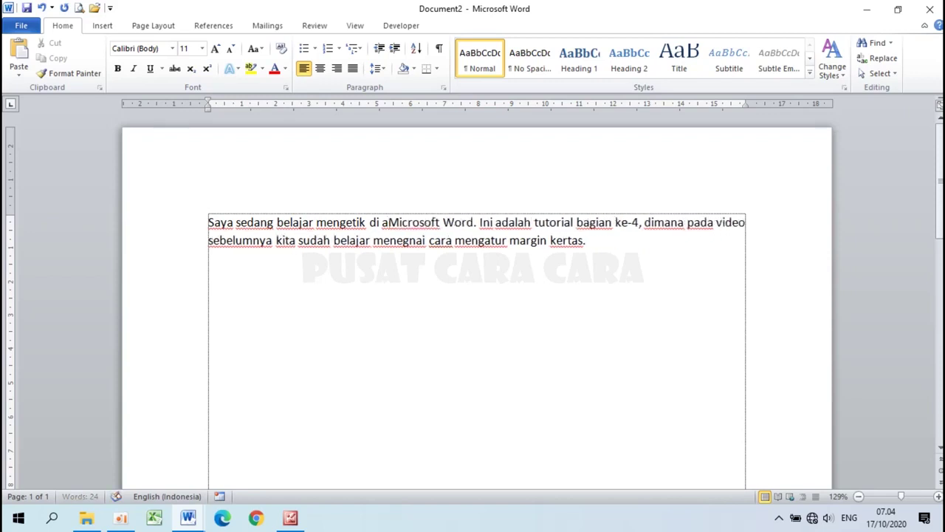
key(BackSpace)
key(BackSpace)
key(BackSpace)
key(BackSpace)
key(BackSpace)
key(BackSpace)
key(BackSpace)
key(BackSpace)
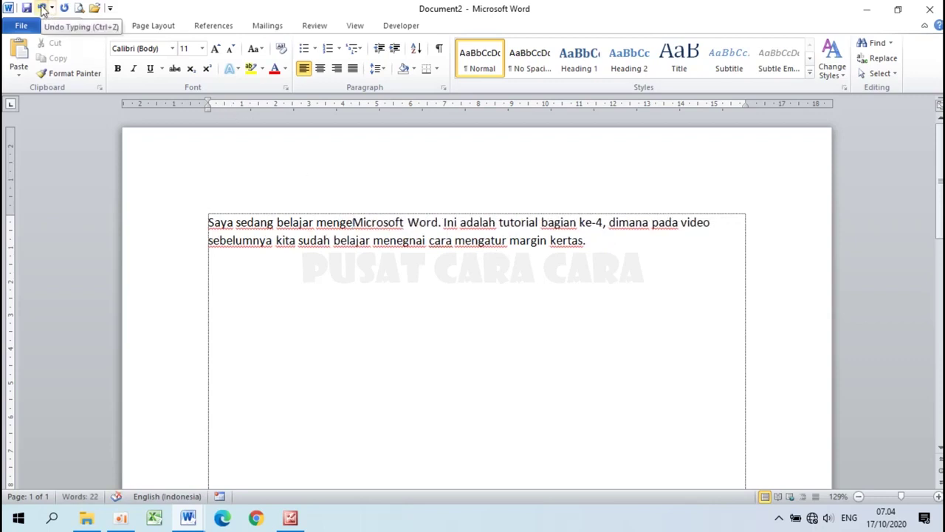
click(42, 9)
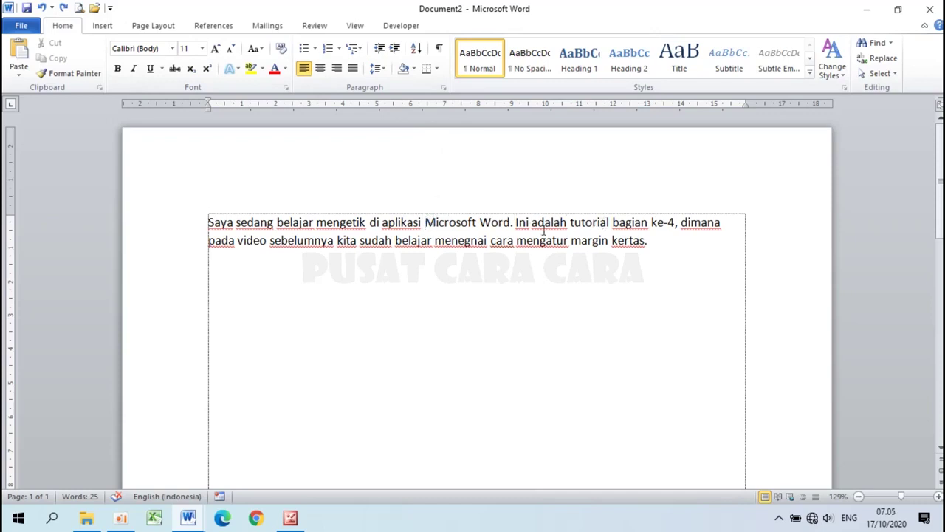
Delete "Microsoft Word." forward, character by character, from the insertion point after "aplikasi"
key(Delete)
key(Delete)
key(Delete)
key(Delete)
key(Delete)
key(Delete)
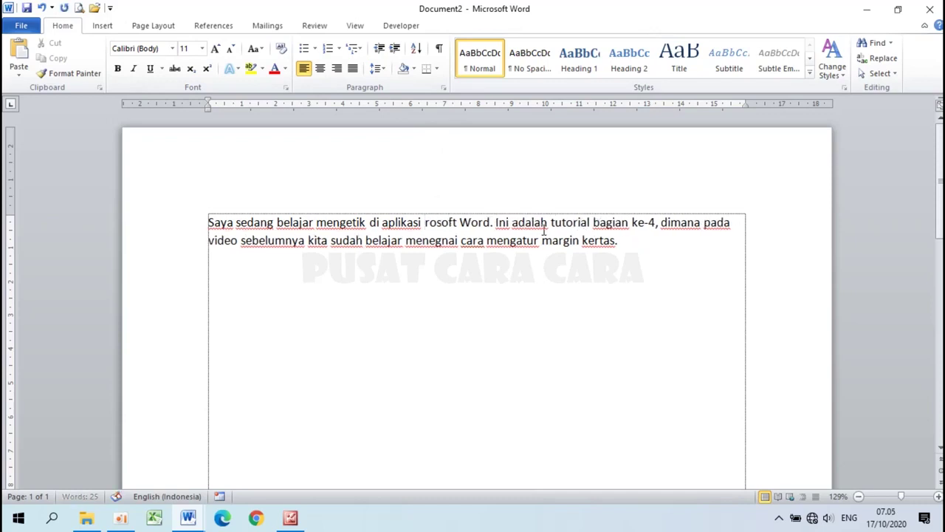
key(Delete)
key(Delete)
key(Delete)
key(Delete)
key(Delete)
key(Delete)
key(Delete)
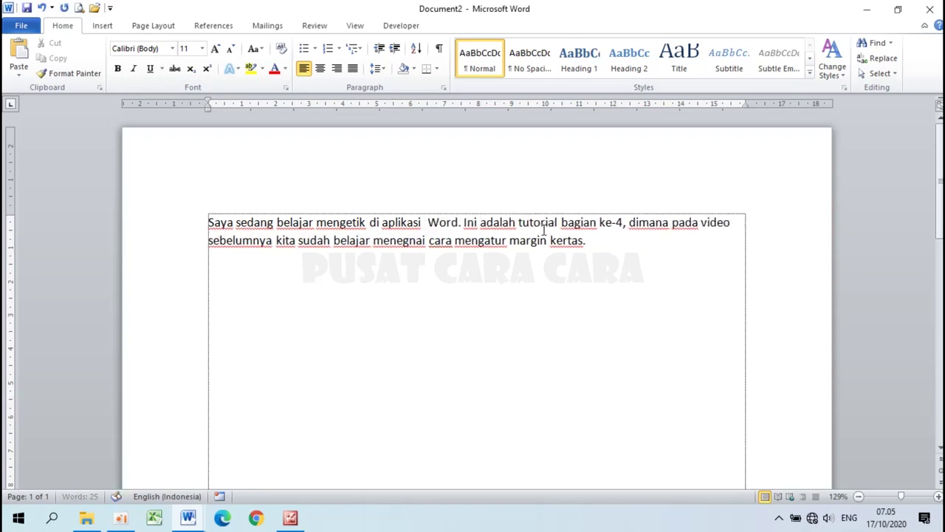
key(Delete)
key(Delete)
key(Delete)
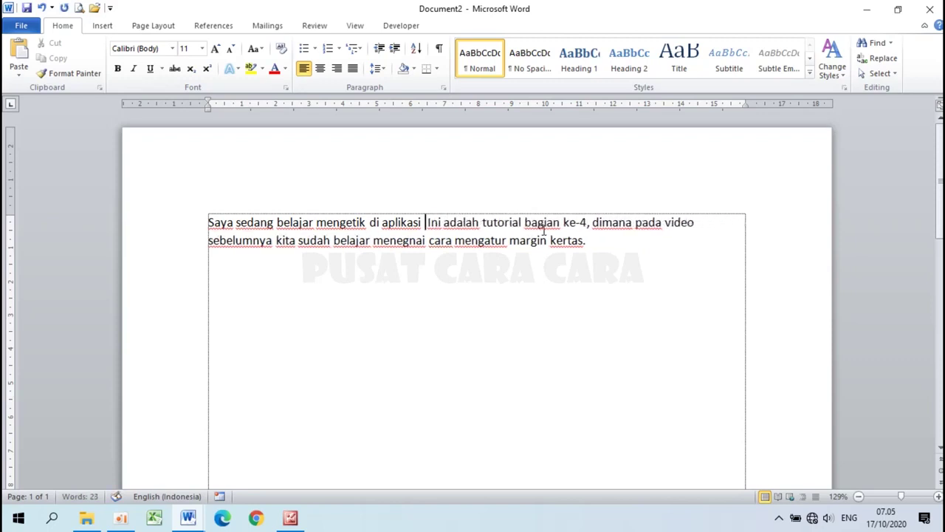
Undo the forward deletions one at a time until "Microsoft Word." is restored in the first sentence
click(43, 8)
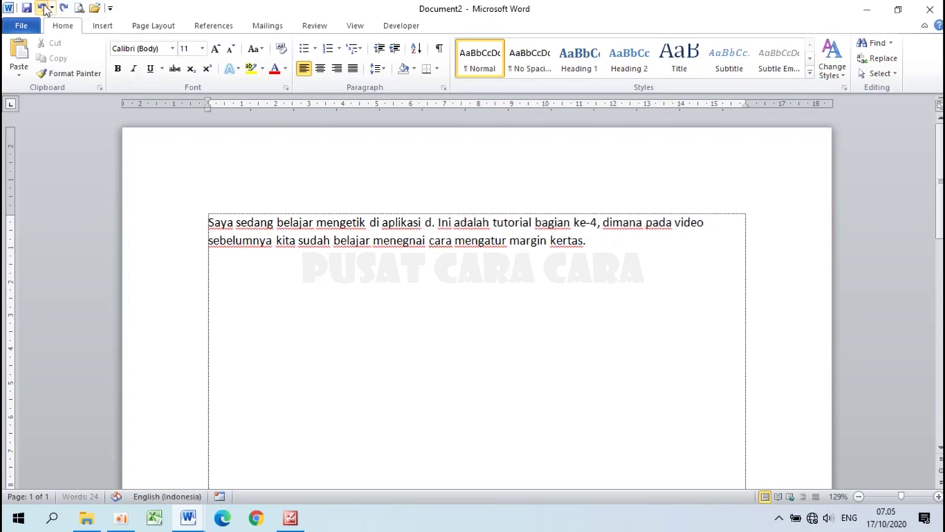
click(42, 9)
click(43, 9)
click(43, 9)
click(43, 9)
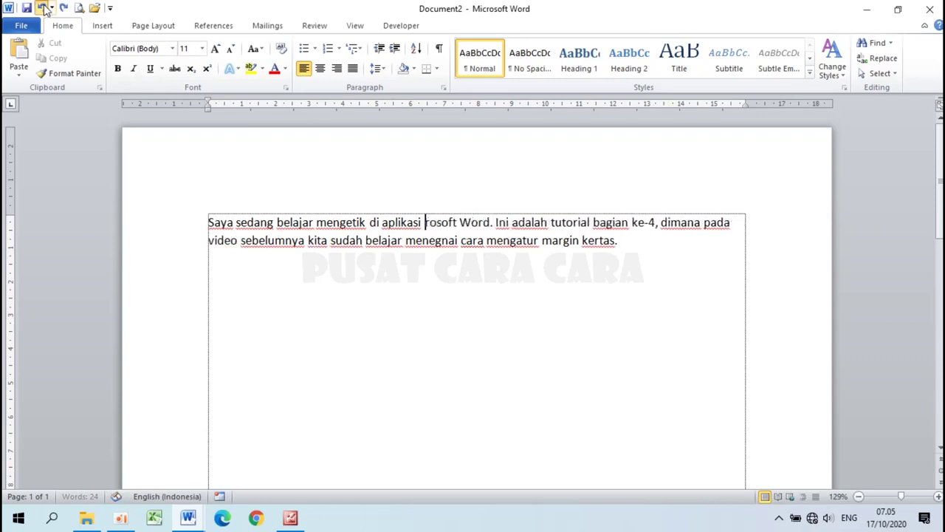
click(42, 9)
click(43, 9)
click(43, 8)
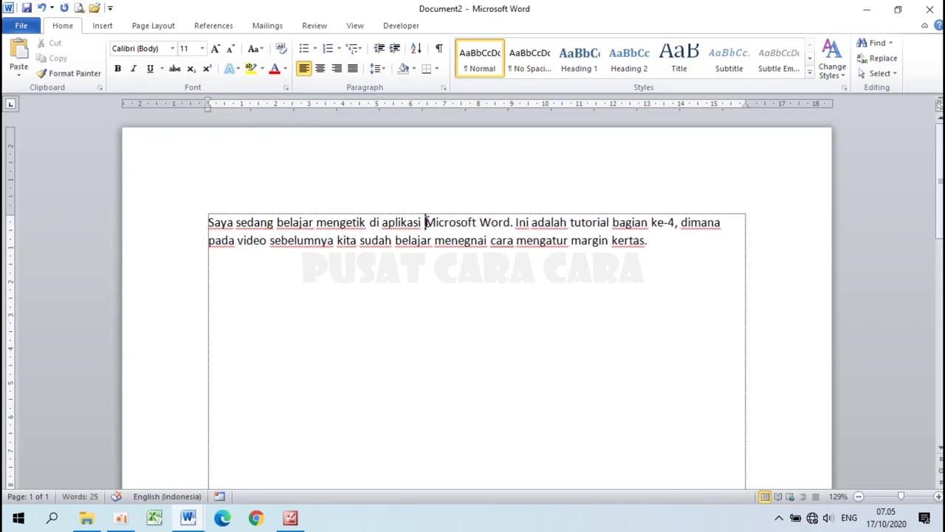
Select "sedang belajar mengetik di aplikasi", then "Microsoft Word. Ini adalah", clearing each selection with the insertion point before "Microsoft"
drag(425, 221, 237, 223)
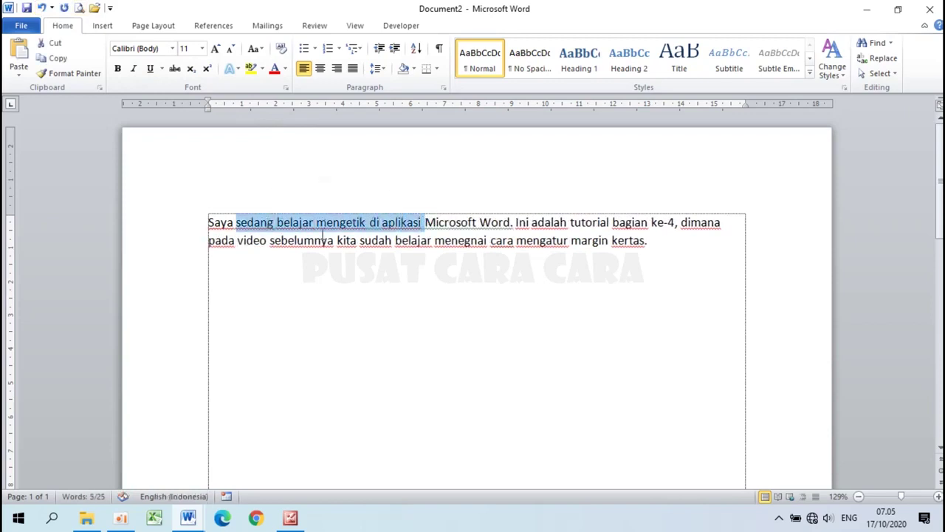
click(425, 223)
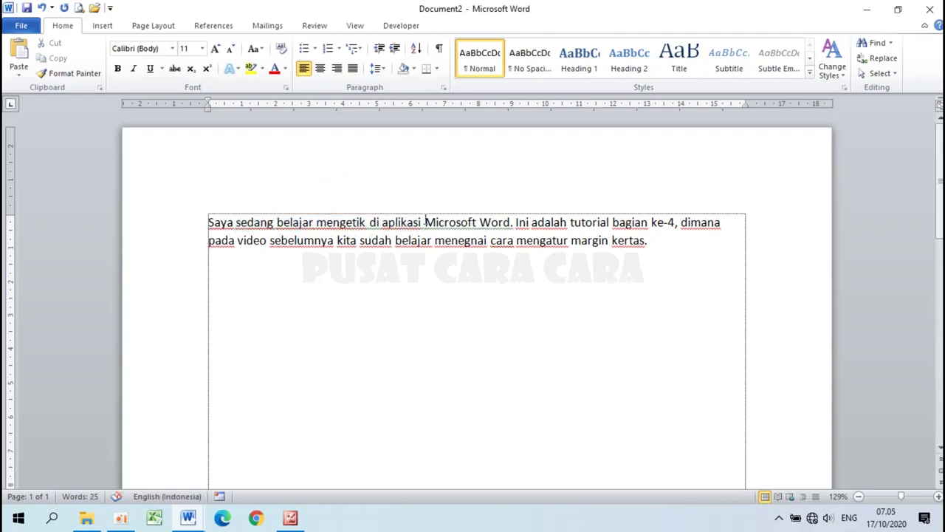
drag(426, 221, 567, 222)
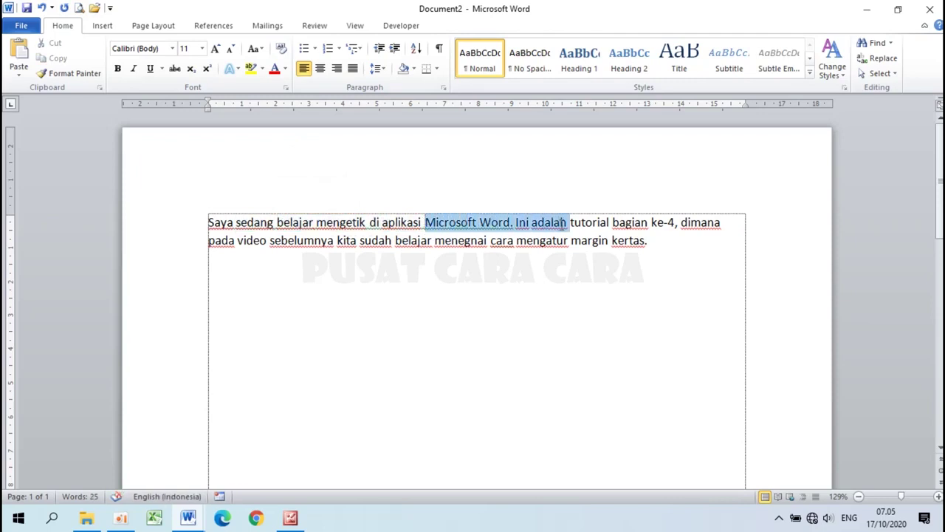
click(426, 221)
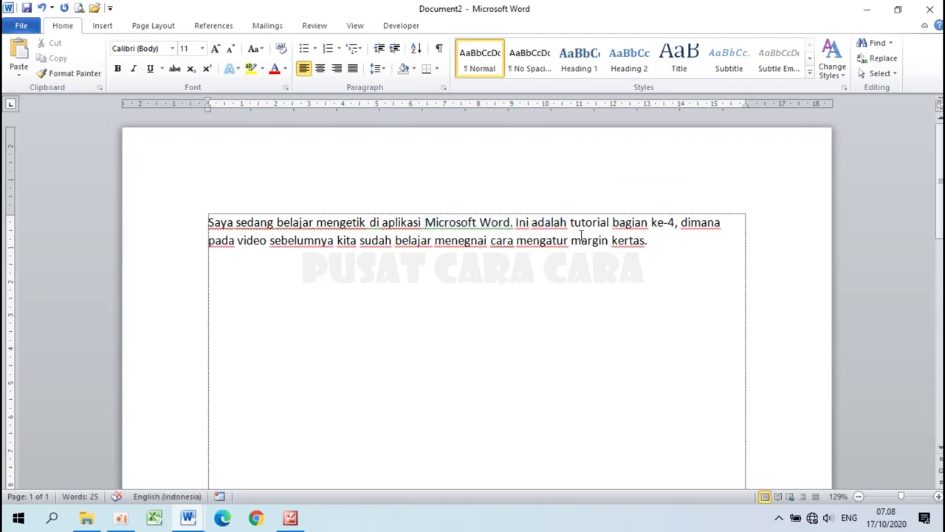
Extend the first paragraph after "margin kertas." with about three lines of filler text, from "Sakdja kjsd kajs" to "hgkjsd fhgkjsdf."
click(650, 240)
text(Sakdja kjsd kajs dkjha ksjdh fk)
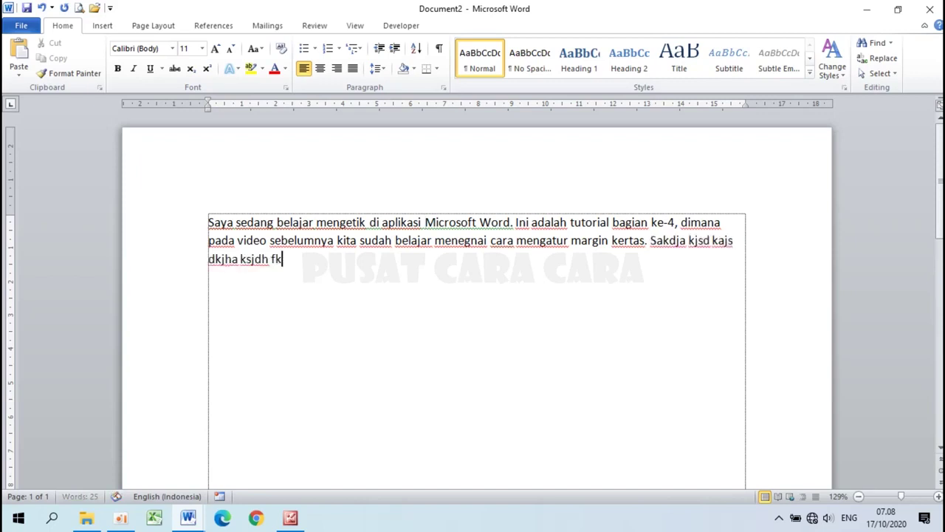
text(jahskdjfh ksjdfhg kjsdfh kgjh skdfjgh ksjdfh gkajsd)
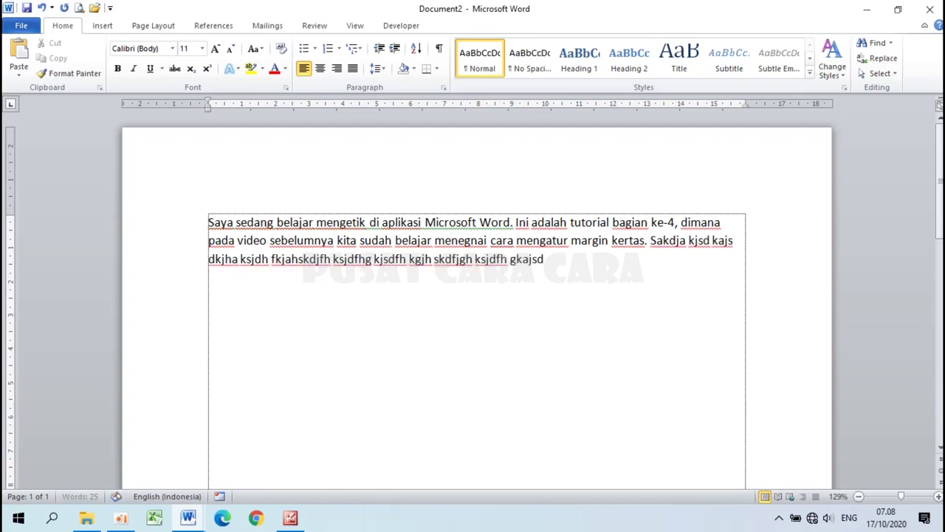
text( fasdkfjha sdkfjahsd fkjasdfh)
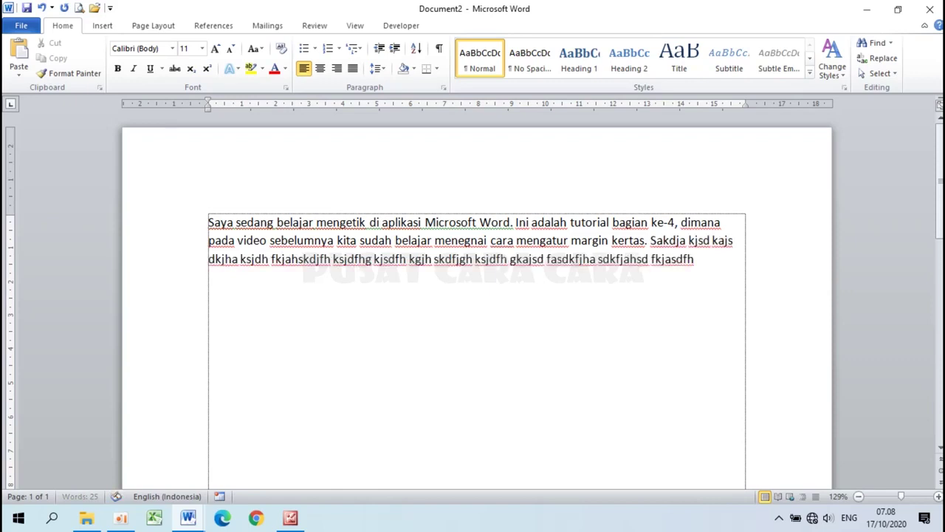
text( kskdjfh)
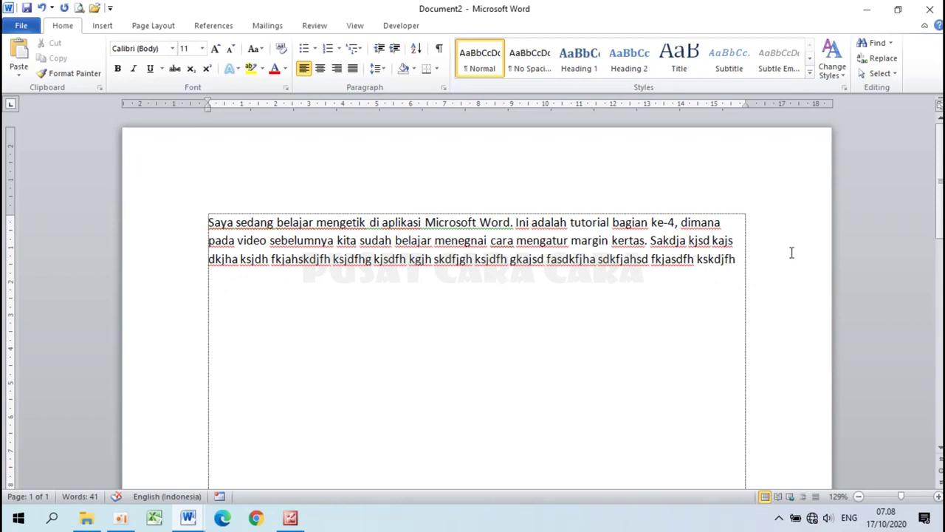
text(ak sjda)
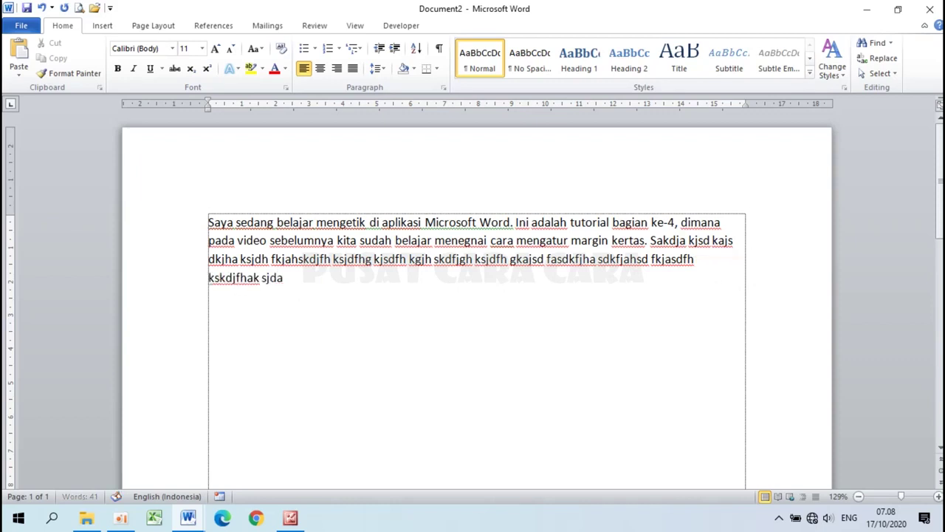
text(js dkajsd kajs dkjash dkjah skdjaksj)
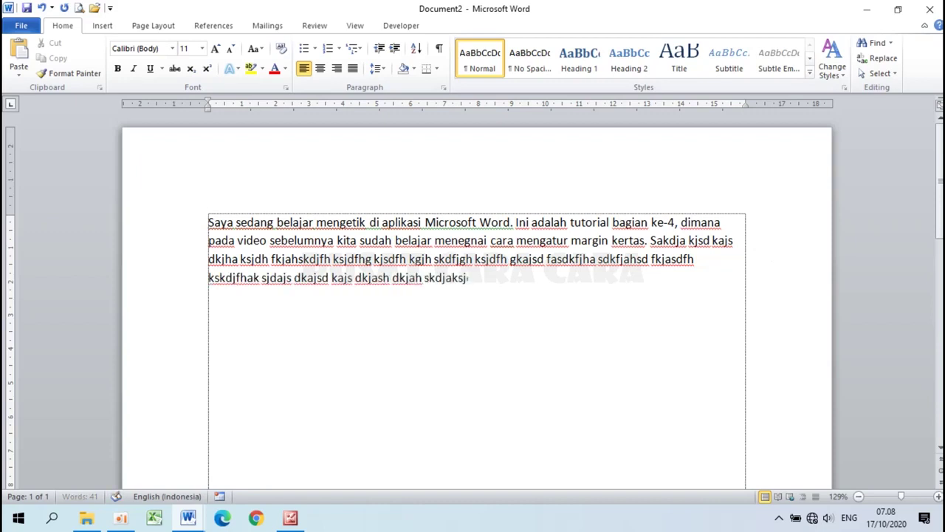
text(dh kjdfh skjfhg kjsdhfg kjshdkfjgh ksdjfh gksjd)
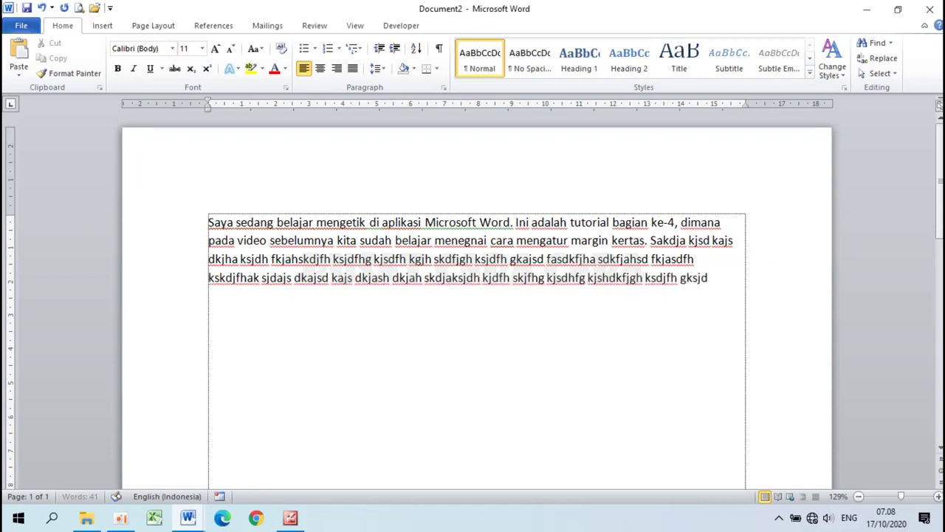
text(fkdf dgskdjfgh skdfjg)
text(h skdfjgh ksdjfhg ksjdf hgkjsdf hgkjs)
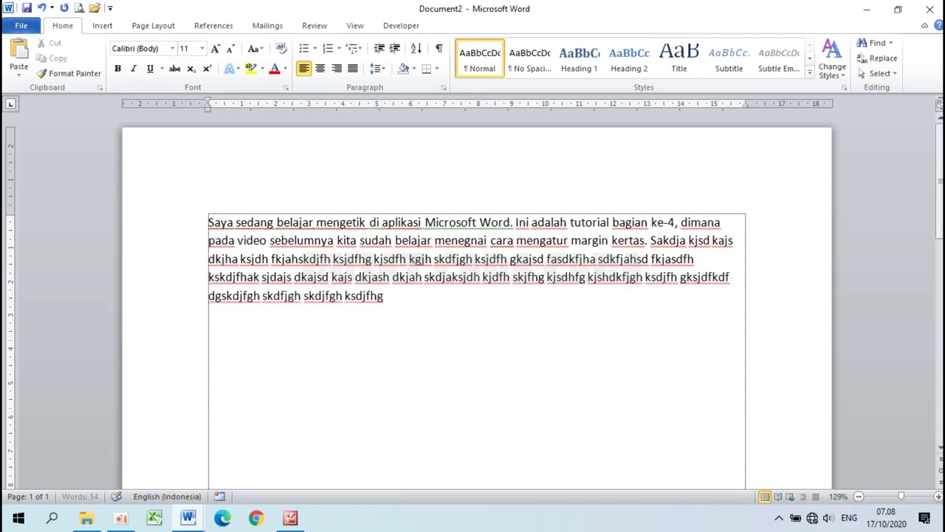
text(d fhgkjsdf)
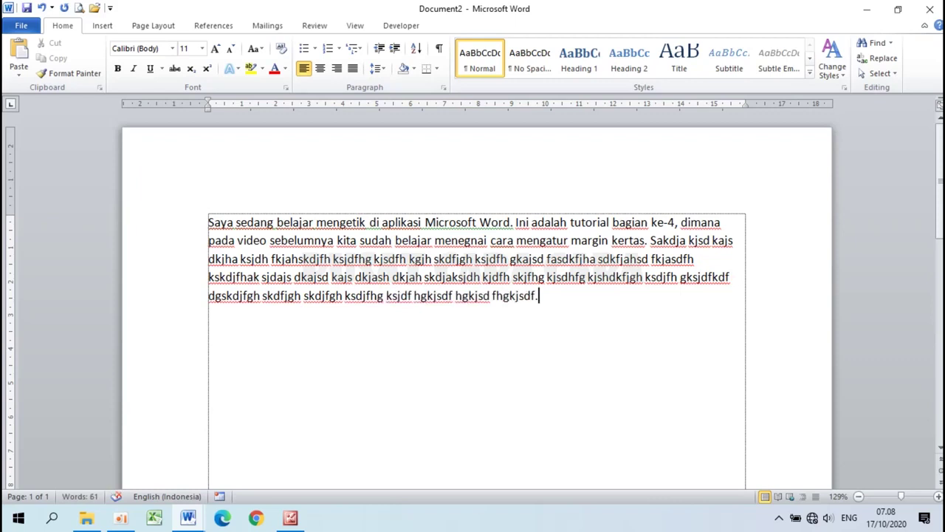
text(.)
Add a second paragraph of three lines of filler text, beginning "Kjash dkjah skdjh" and ending "kajshd fkjasdf."
key(Return)
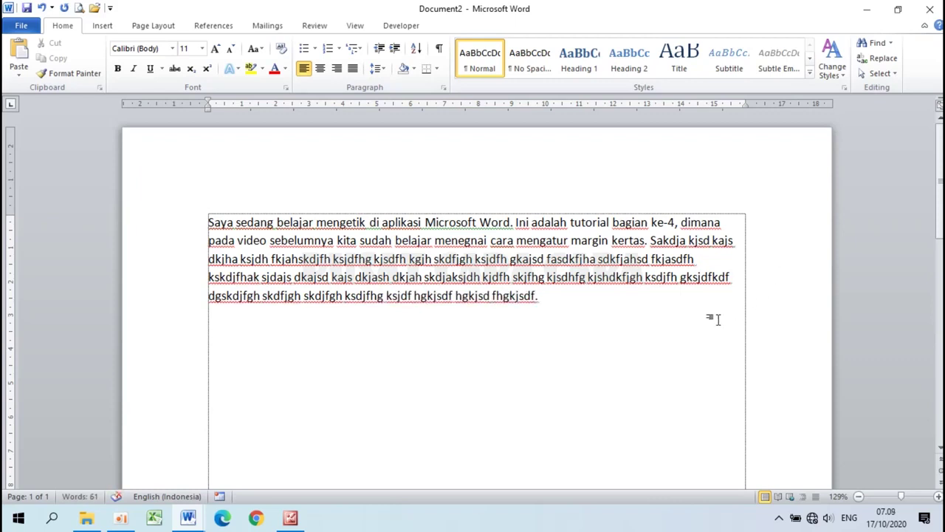
text(Kjash dkjah skdjh kajsdh)
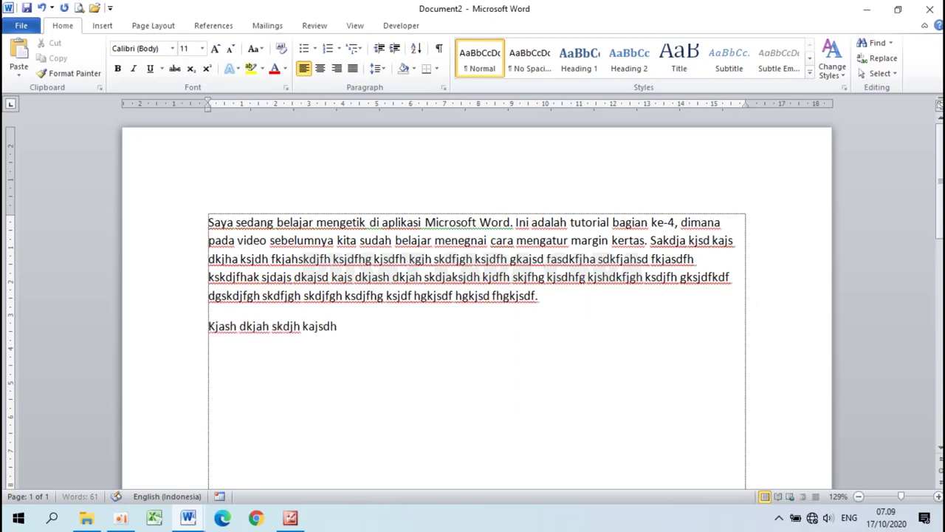
text(f kjahsdfkjgh ksjdfhg kjshdfk jgdsf.)
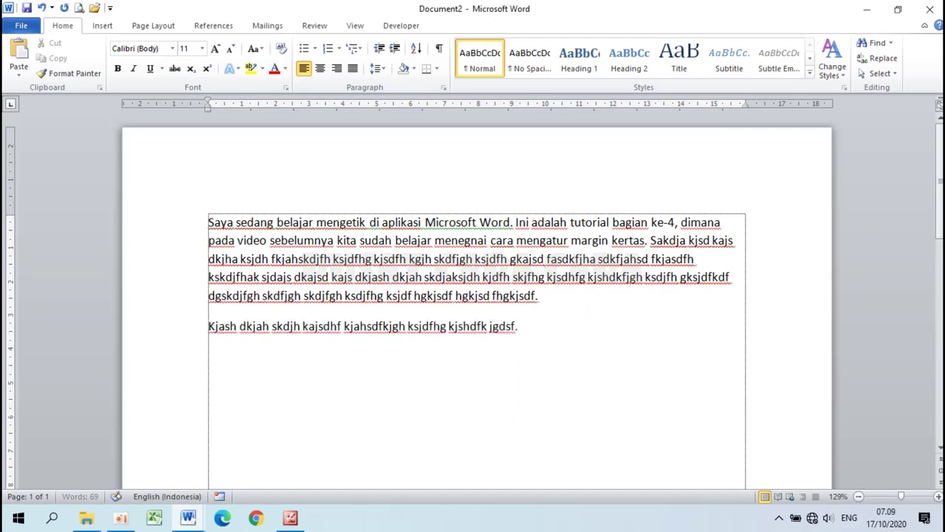
text( Askdjfgkajsdkfj akjsdh fkjah sdkjfh akjsdfasd.)
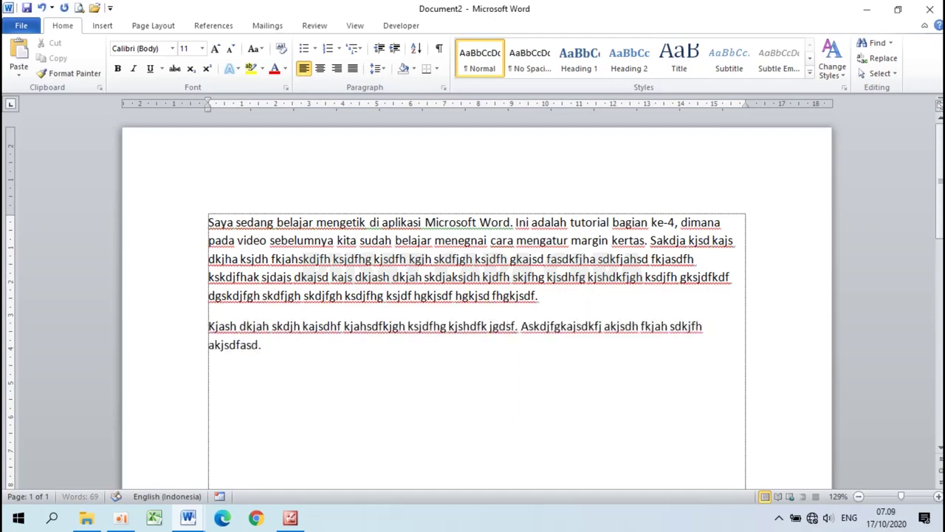
text( Asdkfjhka jsdhkfjh aksjdhf kjahs kdjfgh kajfsdhg kjsdh)
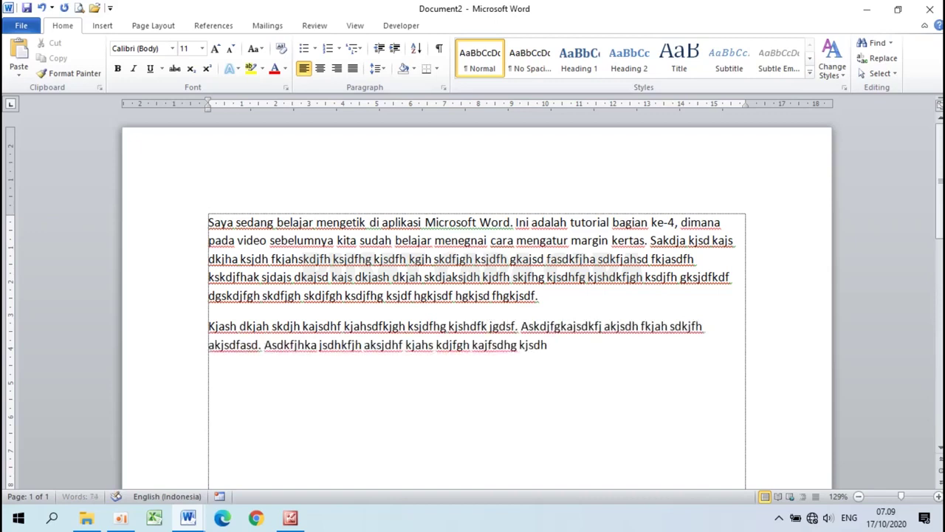
text( kfjghskdjf gksdfg. Askdjfhgkajsdhkfjahs kdjfh)
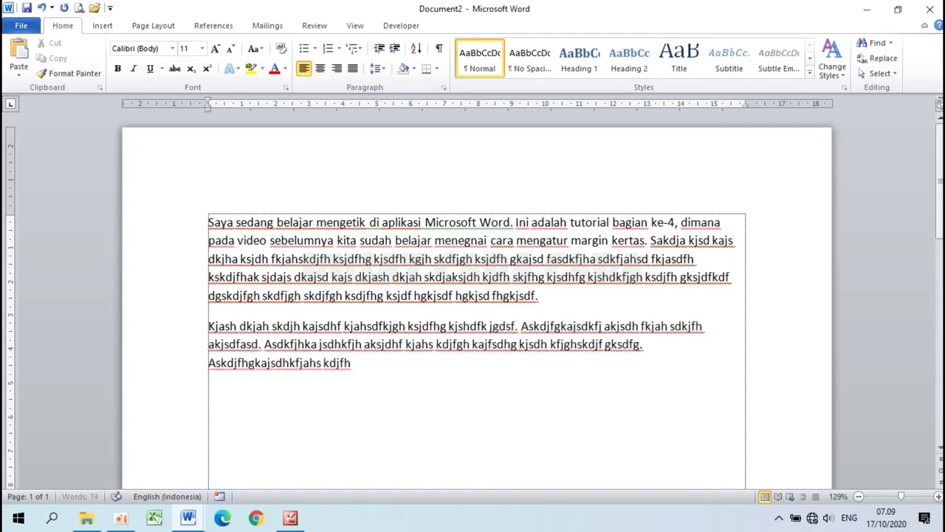
text( kajsdhf kjahskdjfh kajshd fkjasdf.)
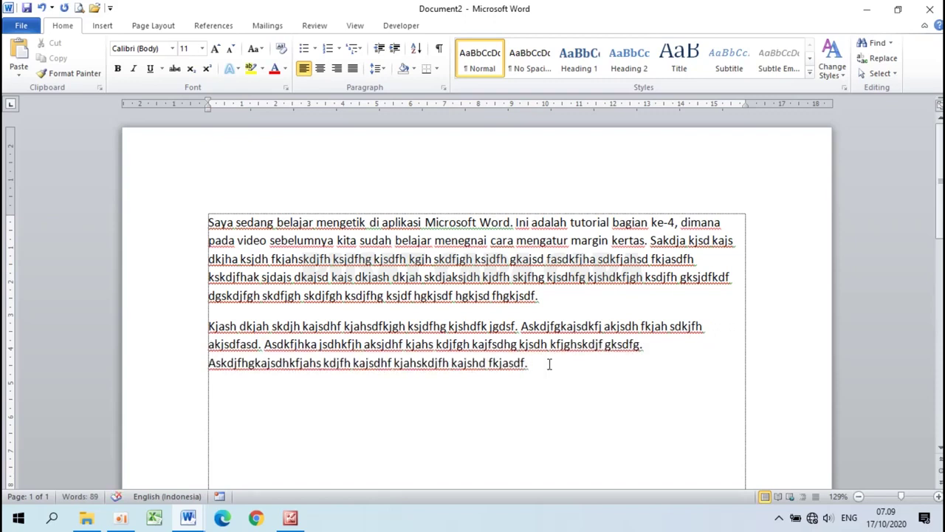
Copy the whole second paragraph and paste it on a new line below as a third paragraph
triple_click(206, 325)
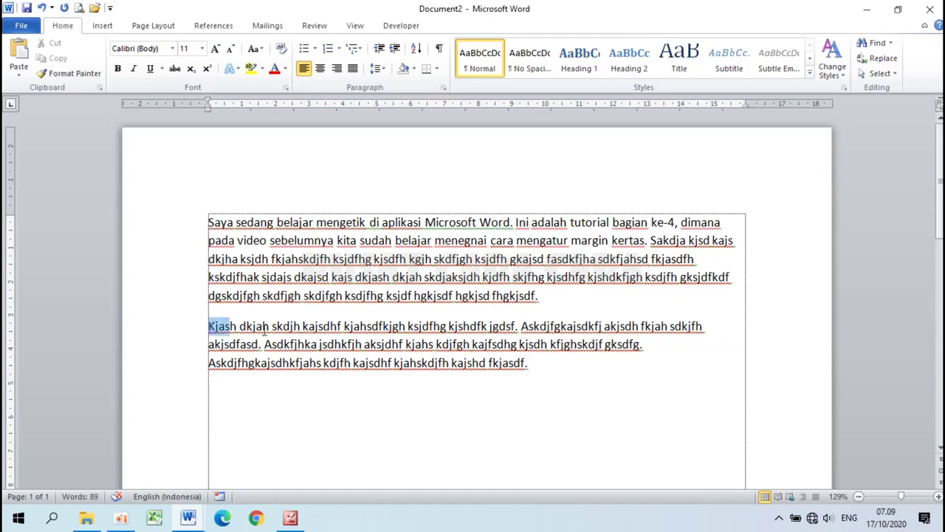
key(ctrl+c)
click(535, 373)
key(Return)
key(ctrl+v)
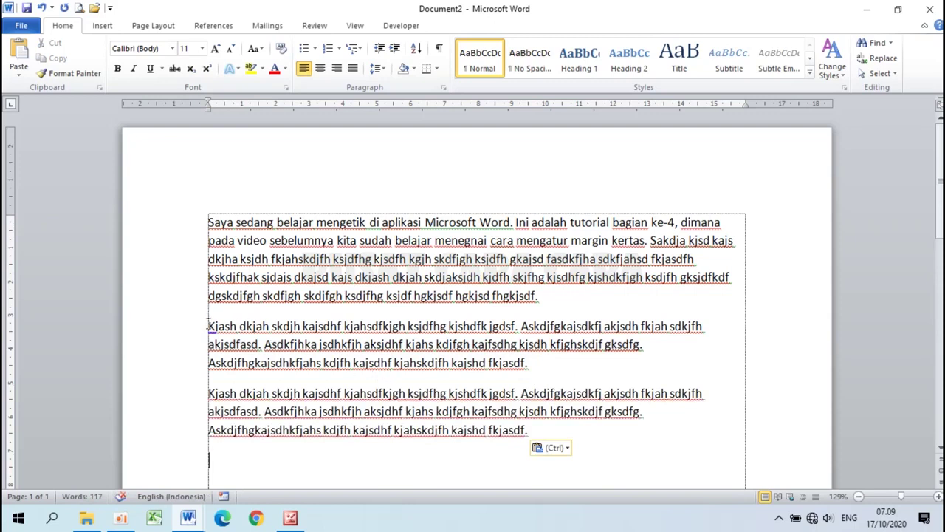
Select the second paragraph and view the paste options of the pasted paragraph, closing them without choosing any
drag(208, 319, 549, 363)
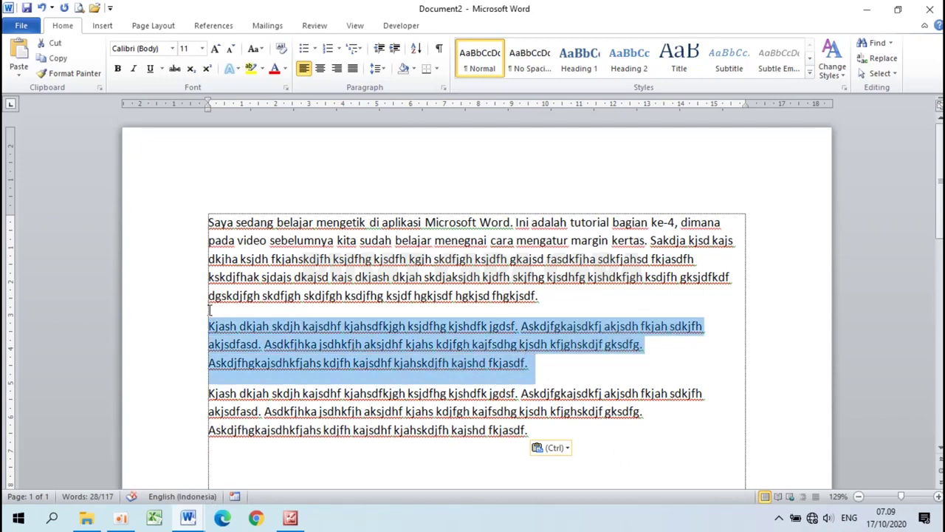
click(570, 447)
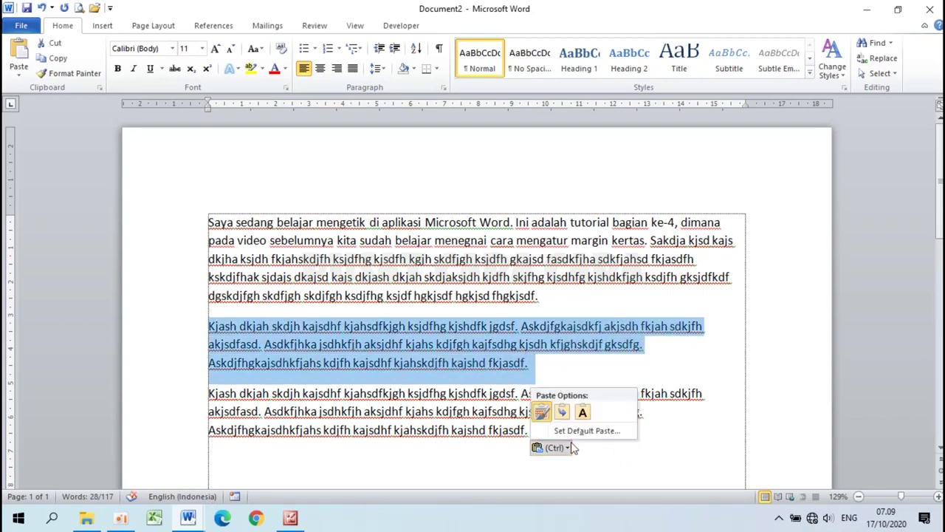
click(653, 476)
Add a new three-line filler paragraph directly below the first one, beginning "Kjash dkjahs kdjh" and ending "ksdjfh kajshd kf."
click(599, 366)
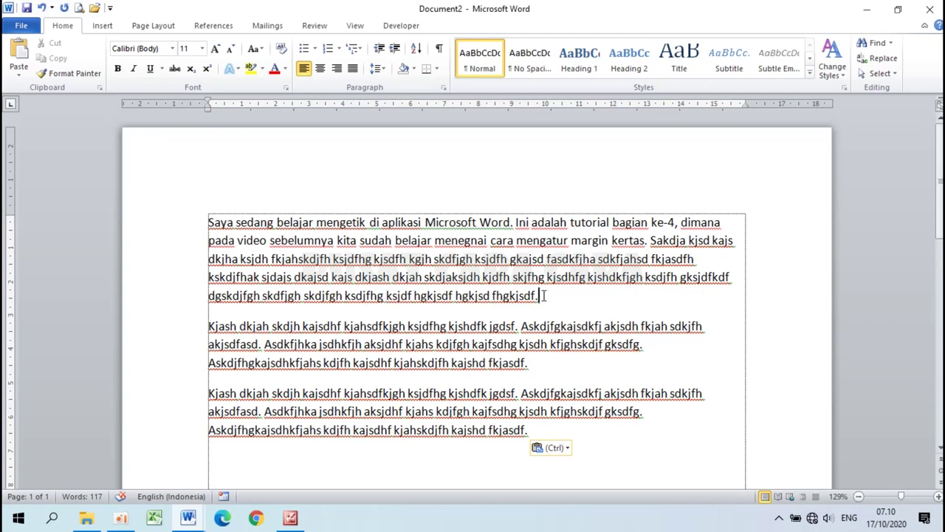
key(Return)
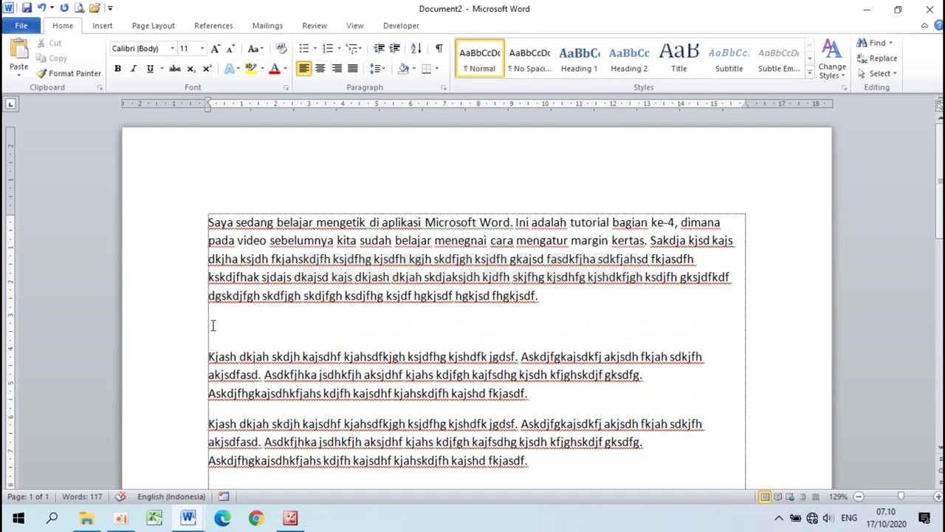
text(Kjash dkjahs kdjh kjdshfkj shdfg kjhsdkfjgh ksjdf lgkjshdkfjg kjsd fgsdf. Kasjdhf kjahsdkjfh akjsdh fkjah)
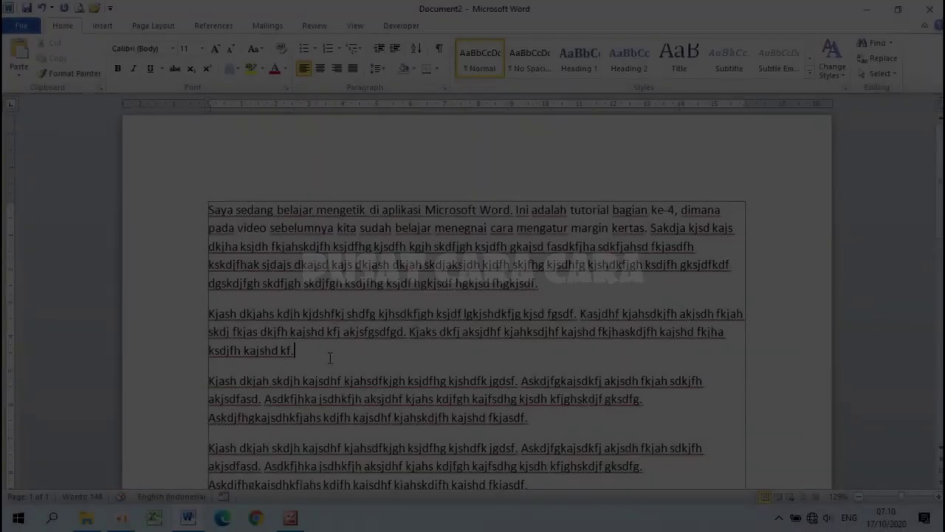
Insert eleven blank lines after the second paragraph, ending "kajshd kf."
scroll(330, 358, down, 3)
scroll(330, 358, up, 2)
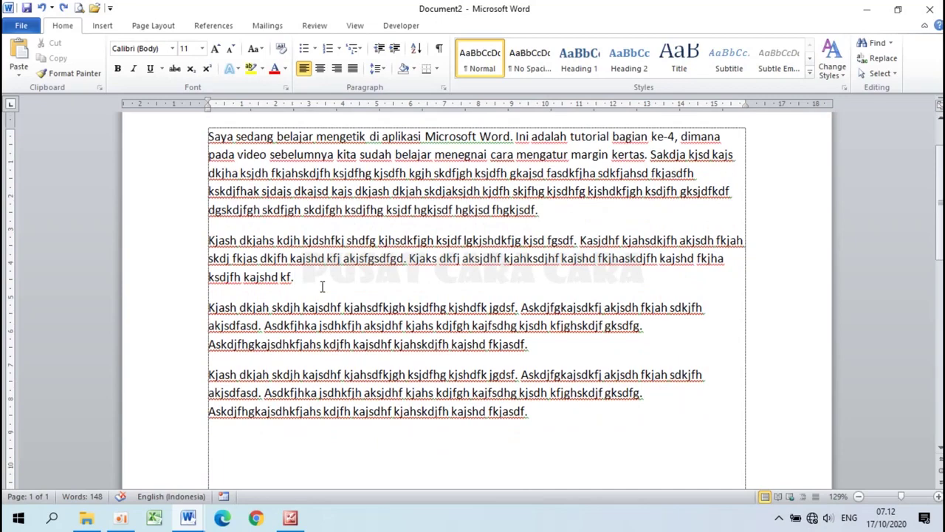
key(Return)
key(Return)
key(Return)
key(Return)
key(Return)
key(Return)
key(Return)
key(Return)
key(Return)
key(Return)
key(Return)
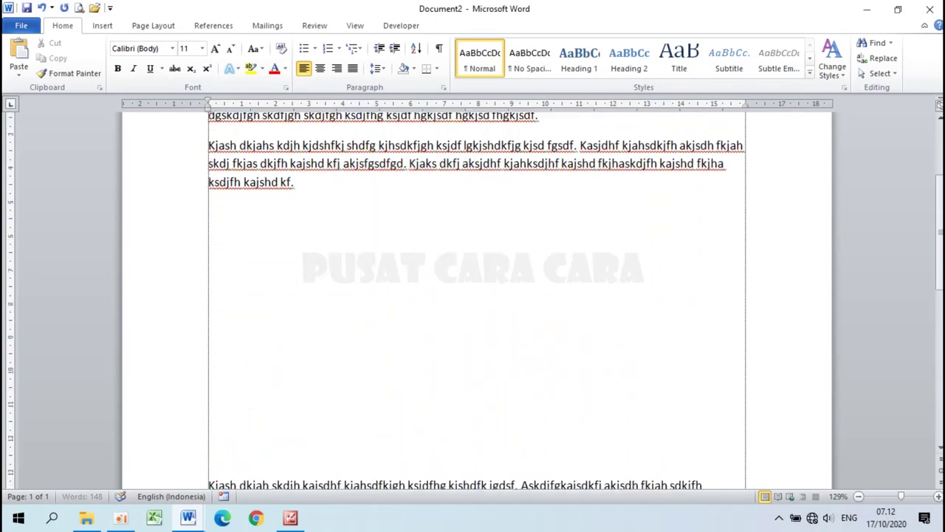
Select the blank lines between the second and third paragraphs, then clear the selection
scroll(322, 287, down, 3)
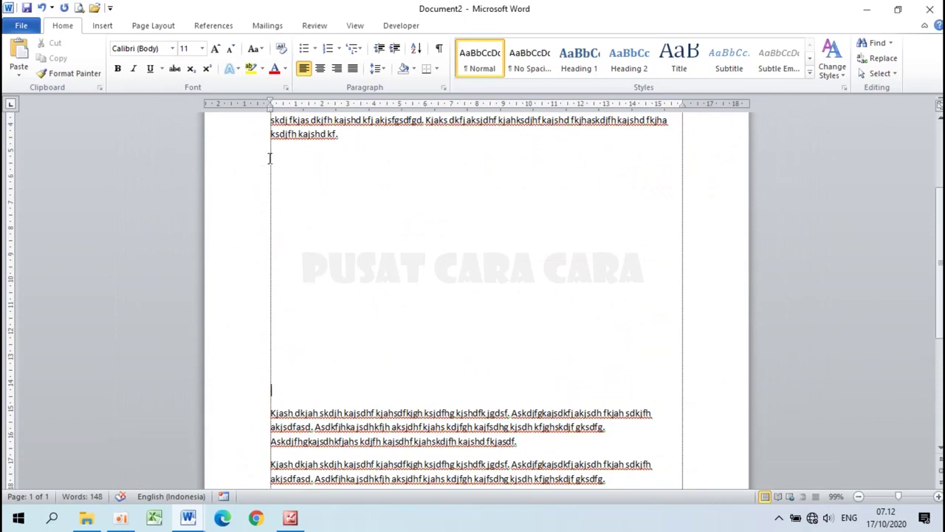
drag(272, 155, 371, 401)
click(390, 270)
Delete the eleven blank lines forward from the end of the second paragraph so the third paragraph follows it directly
ctrl+scroll(353, 251, up, 2)
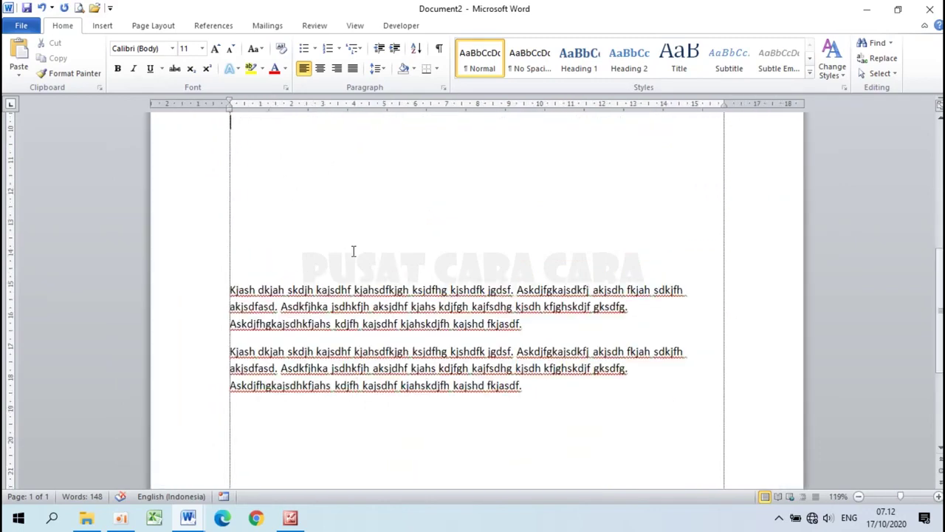
scroll(353, 251, up, 3)
scroll(353, 251, up, 3)
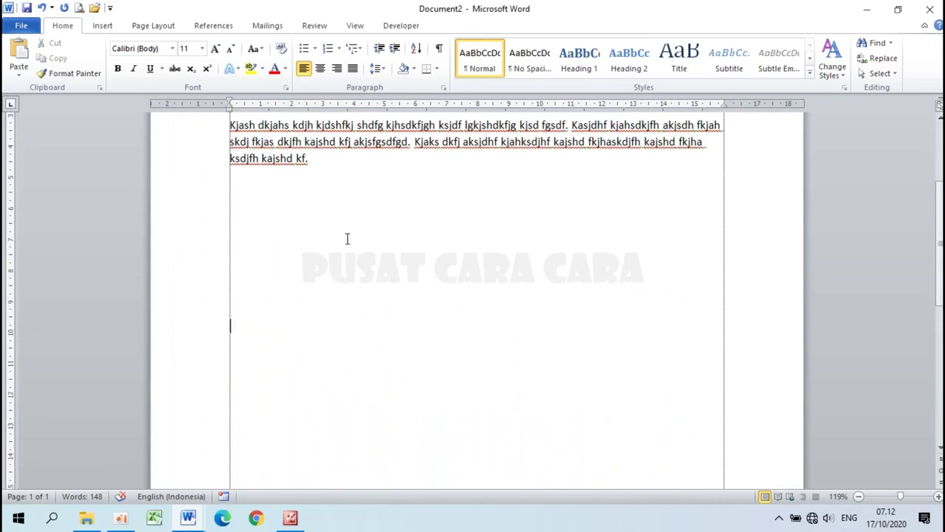
scroll(347, 238, down, 1)
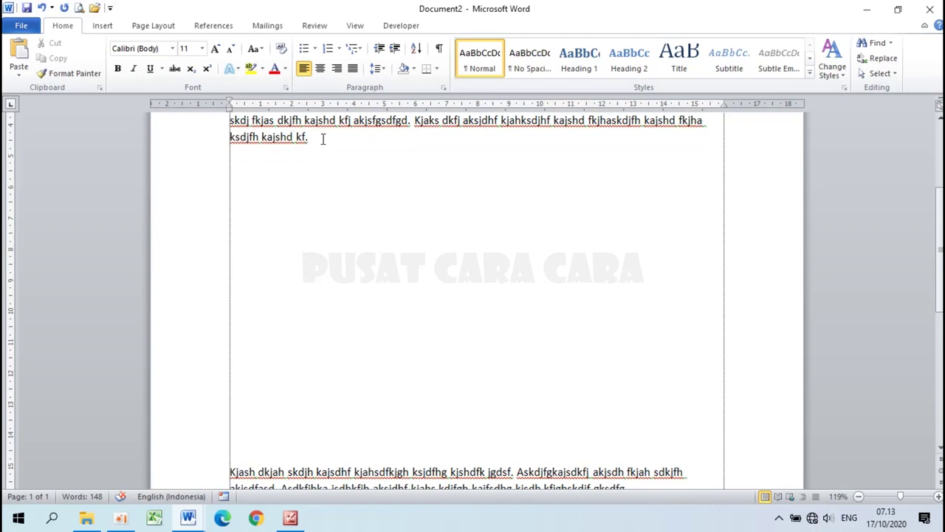
key(Delete)
key(Delete)
key(Delete)
key(Delete)
key(Delete)
key(Delete)
key(Delete)
key(Delete)
key(Delete)
key(Delete)
key(Delete)
key(Delete)
key(Delete)
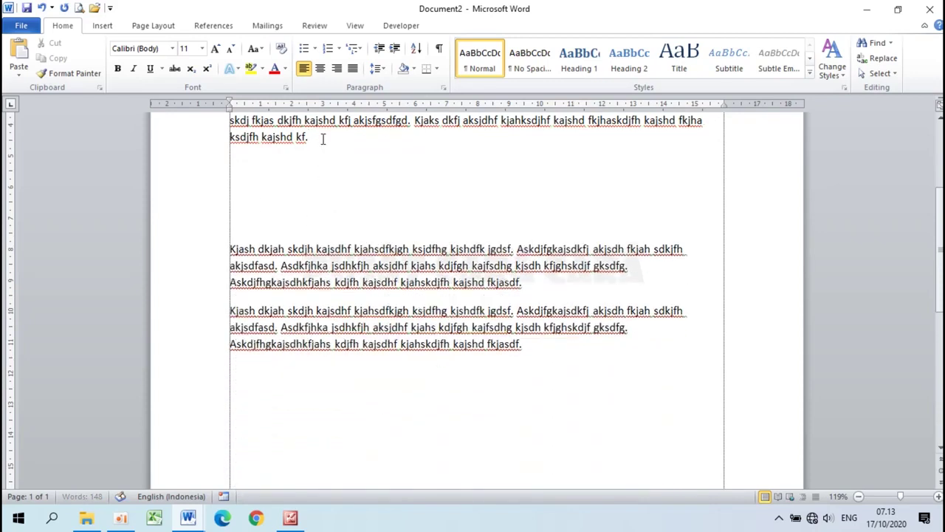
key(Delete)
key(Delete)
key(Delete)
key(Delete)
key(Delete)
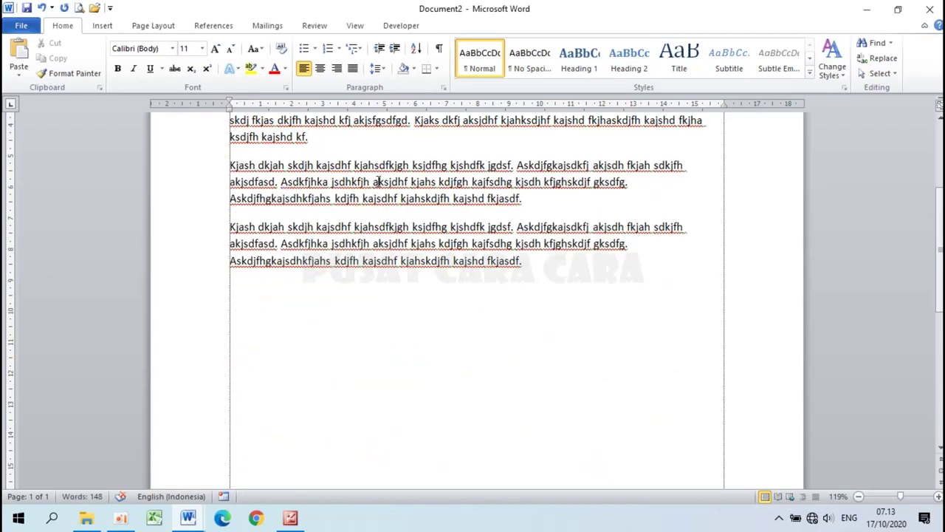
Insert ten blank lines between the second and third paragraphs
key(Return)
key(Return)
key(Return)
key(Return)
key(Return)
key(Return)
key(Return)
key(Return)
key(Return)
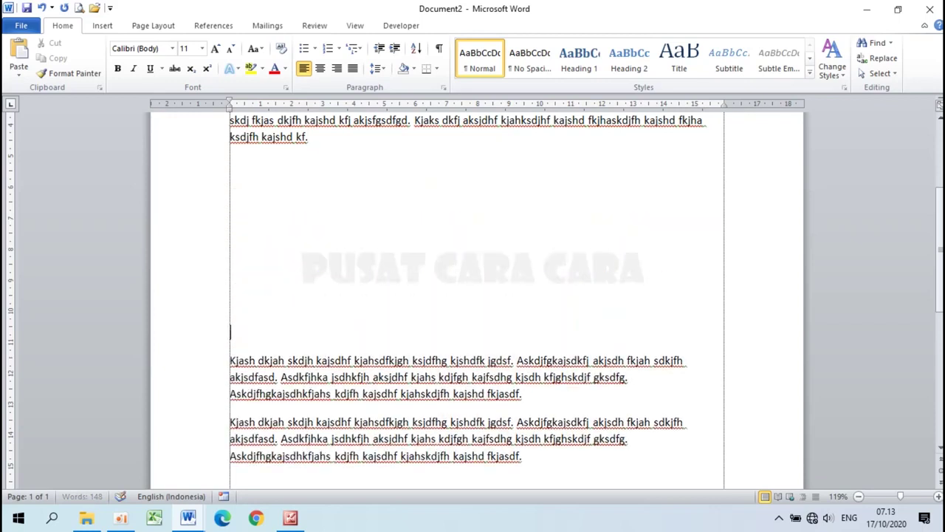
key(Return)
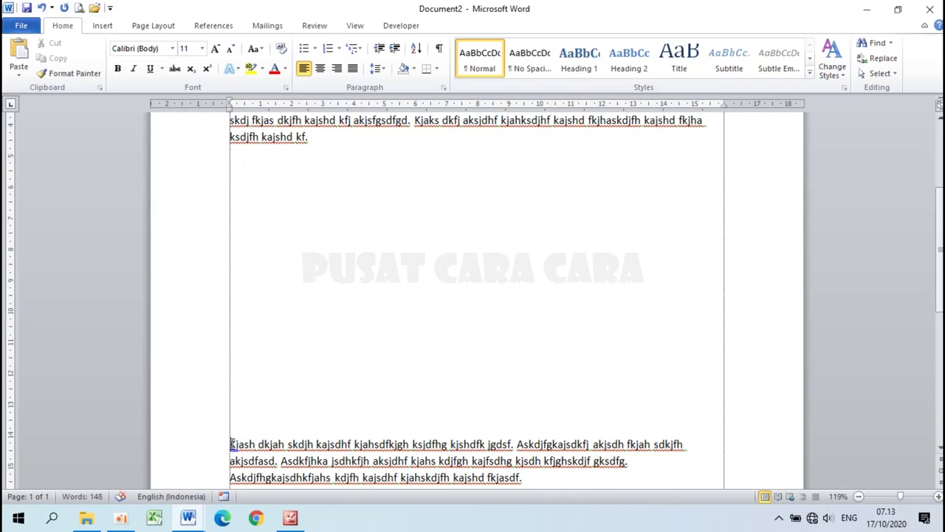
Remove the ten blank lines backward from the start of the third paragraph
key(ctrl+v)
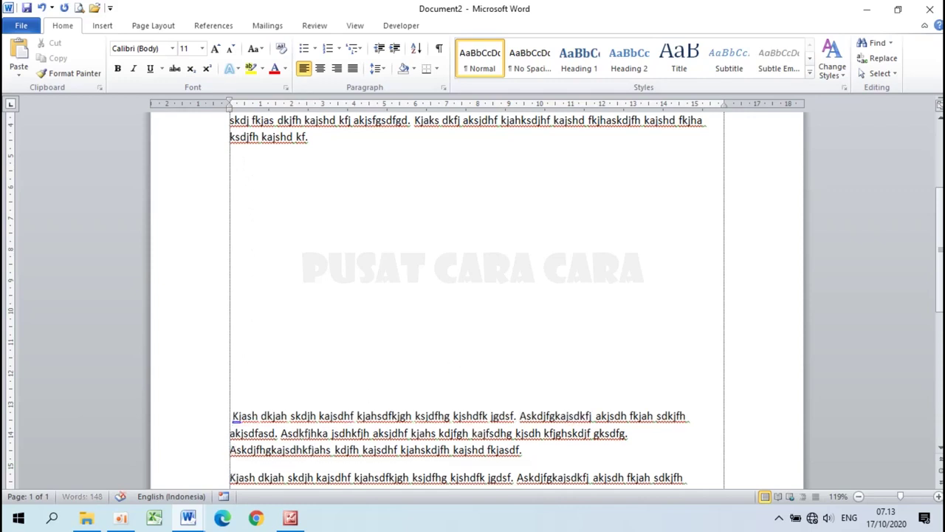
key(BackSpace)
key(BackSpace)
key(BackSpace)
key(BackSpace)
key(BackSpace)
key(BackSpace)
key(BackSpace)
key(BackSpace)
key(BackSpace)
key(BackSpace)
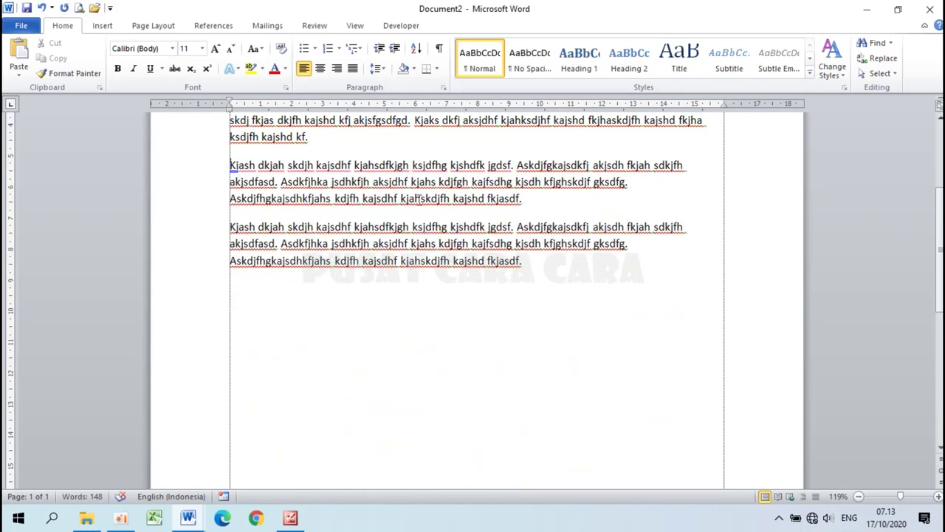
Place the insertion point at the second paragraph's end, then view and dismiss the AutoCorrect options for "Asdkfjhka" in the third paragraph
click(319, 136)
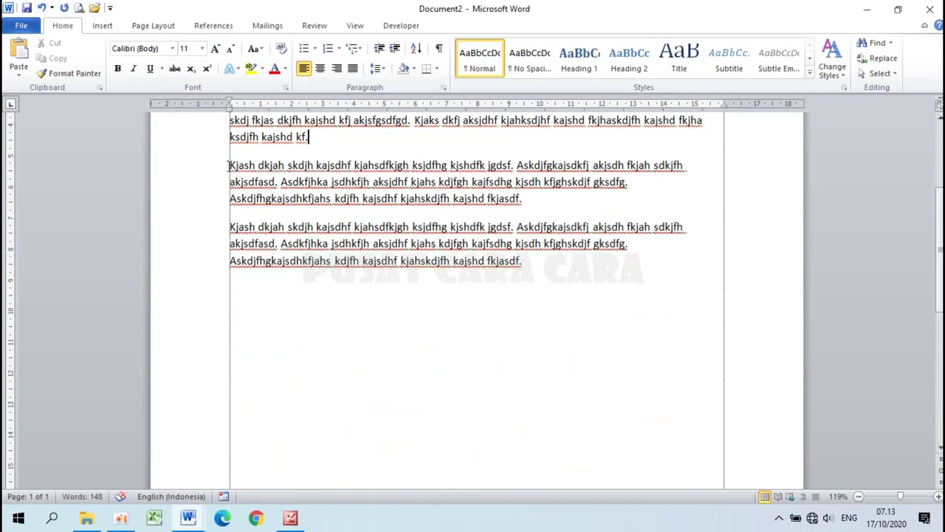
mouse_move(232, 163)
scroll(337, 257, up, 4)
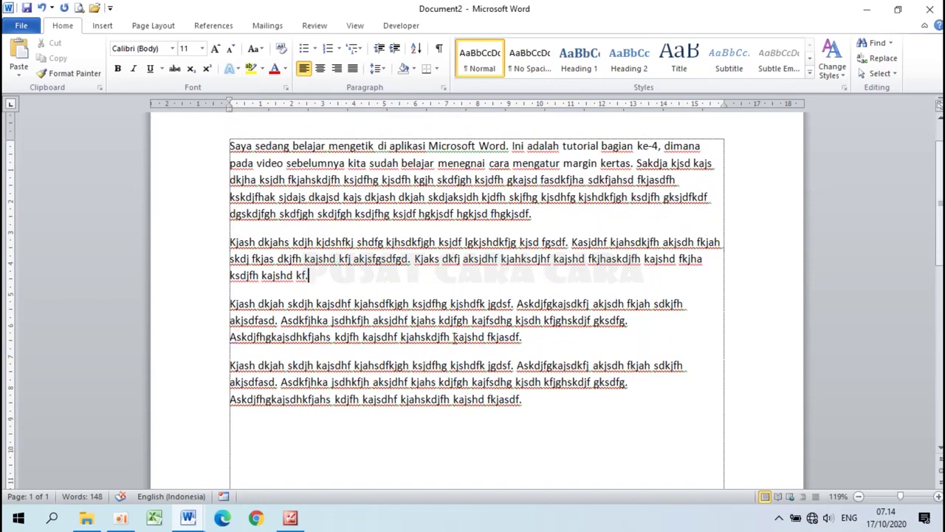
click(287, 333)
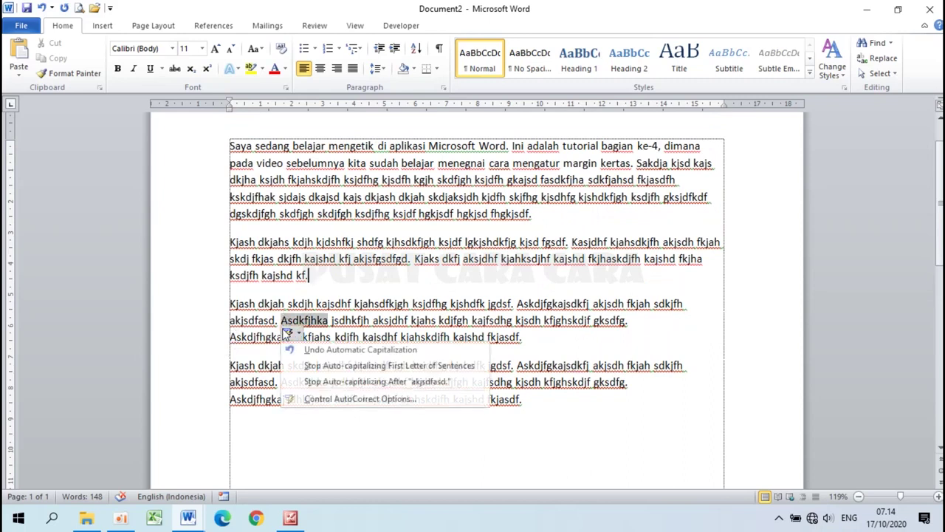
click(242, 376)
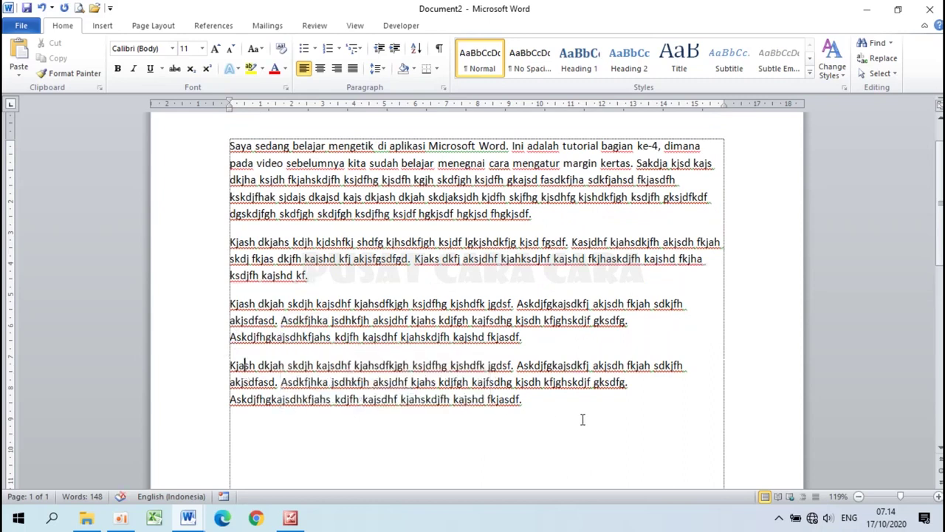
Insert seven blank lines between the third and fourth paragraphs
click(530, 336)
key(Return)
key(Return)
key(Return)
key(Return)
key(Return)
key(Return)
key(Return)
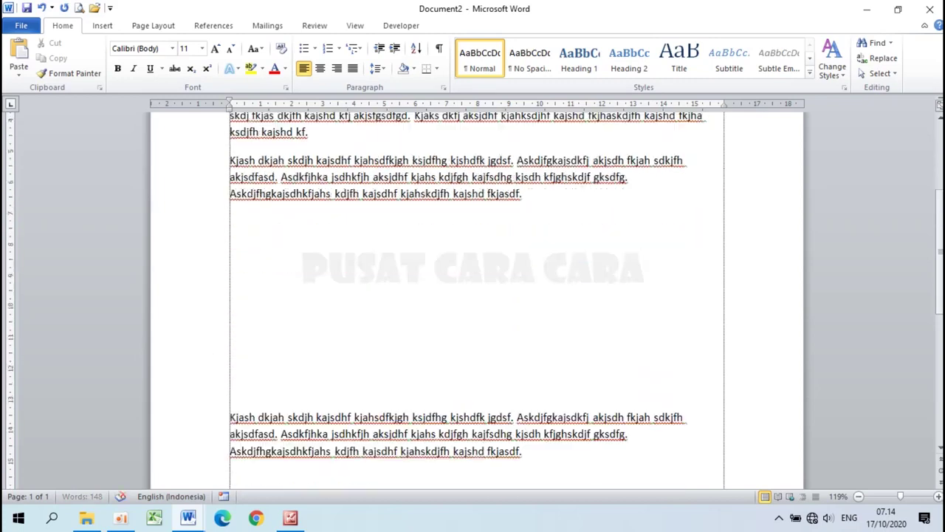
Place the insertion point at the end of the last paragraph, then return to the start of the document
scroll(477, 300, down, 1)
scroll(478, 300, up, 1)
scroll(544, 403, down, 1)
click(544, 403)
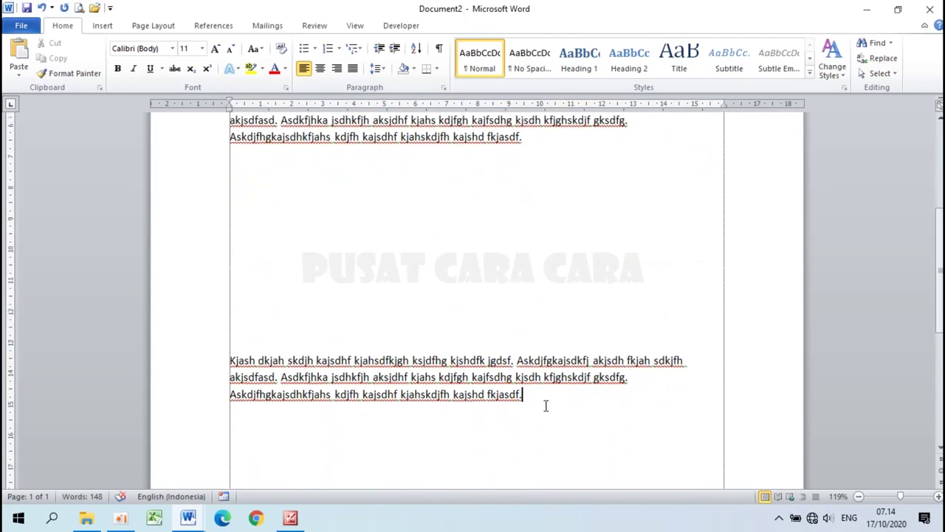
key(ctrl+z)
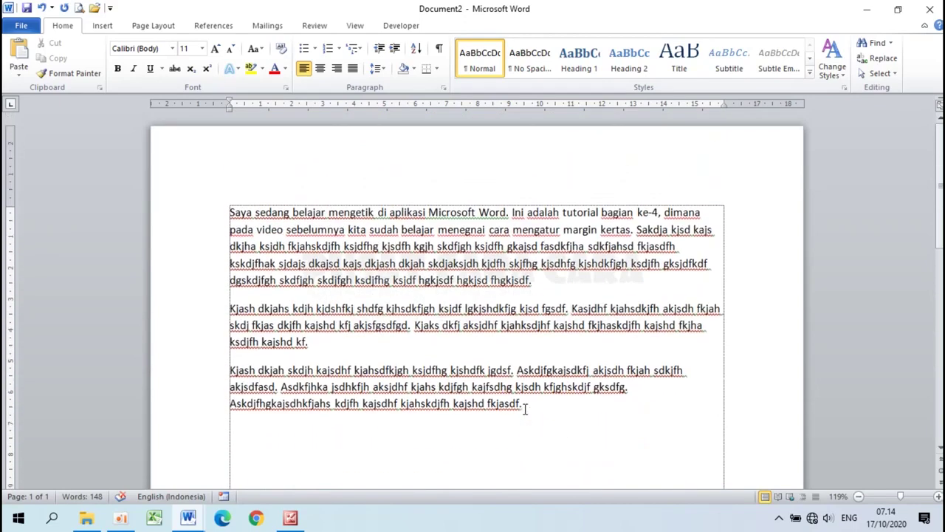
Switch to the Keyboard picture to look at the End key, then return to Document2 in Word
click(290, 518)
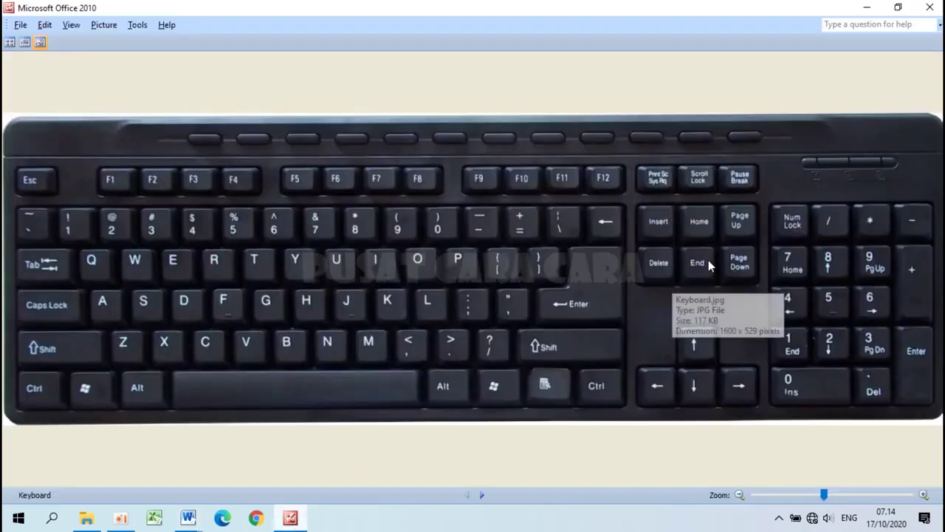
click(189, 519)
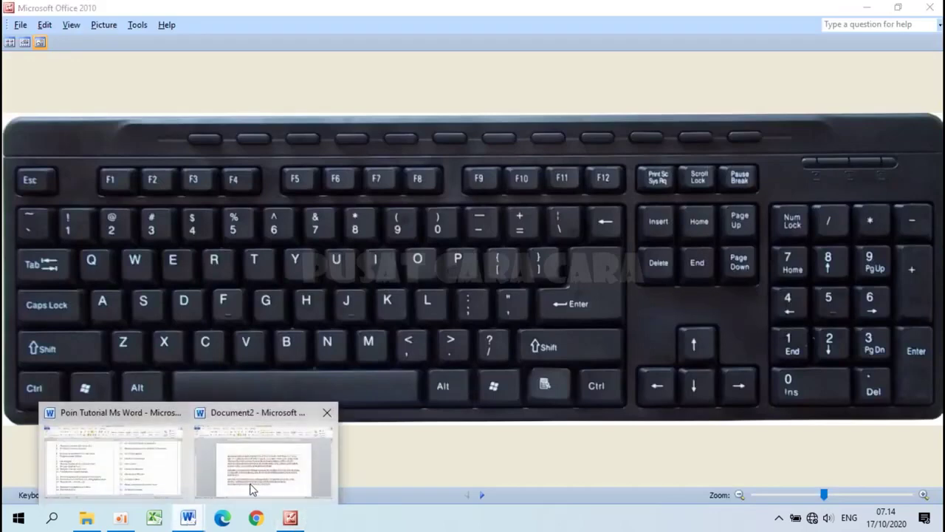
click(267, 479)
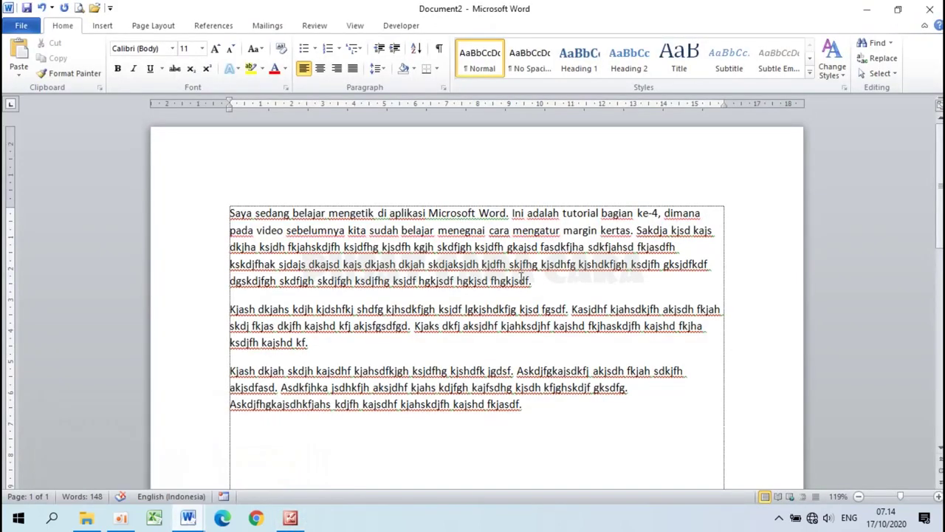
Correct the misspelled word "menegnai" in the first paragraph to "mengenai"
ctrl+scroll(522, 278, up, 2)
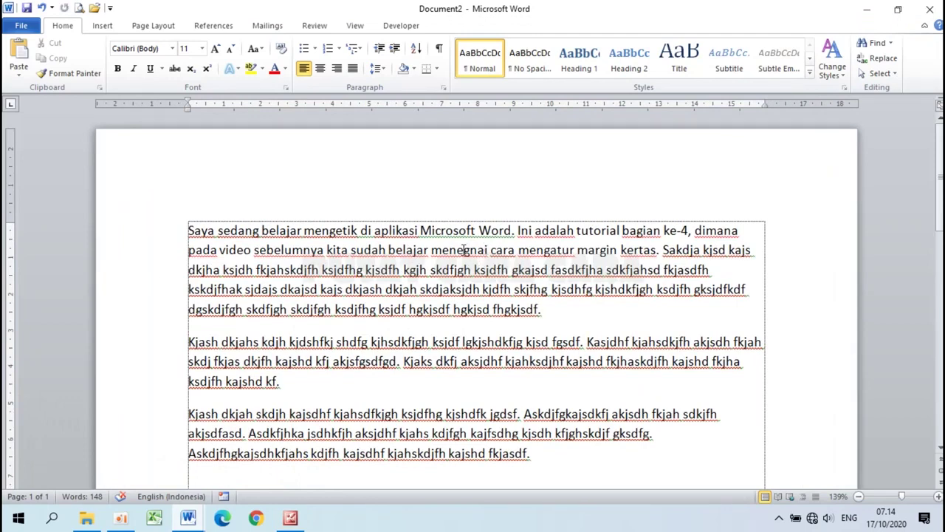
click(464, 248)
key(BackSpace)
key(BackSpace)
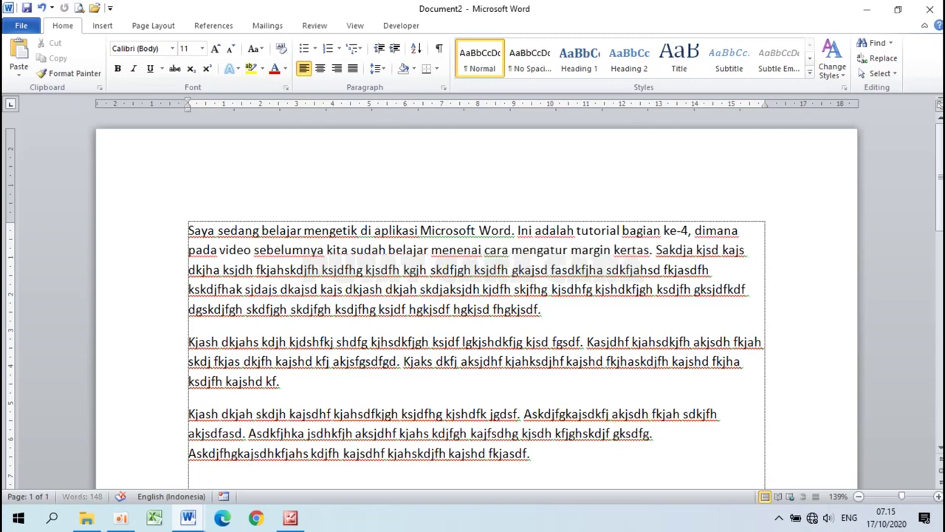
text(ge)
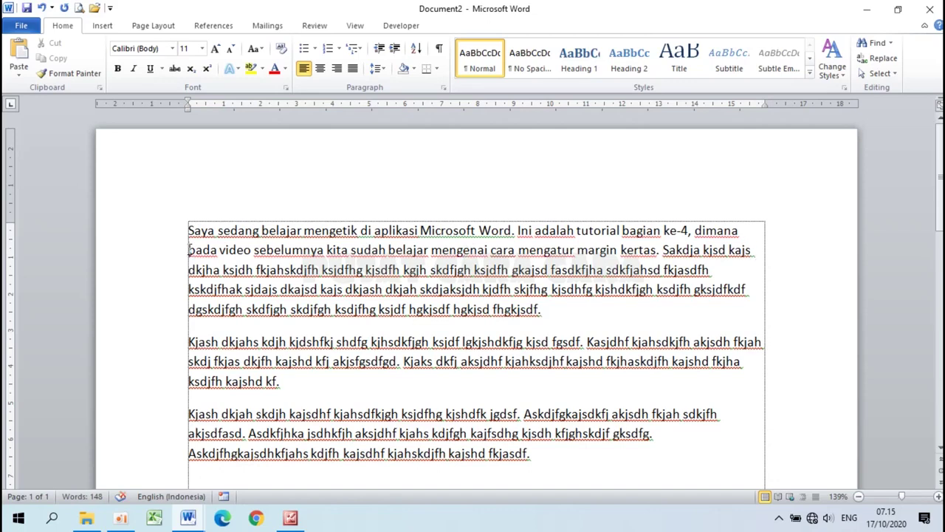
Switch to the Keyboard picture to look at the Home key, then return to Document2 in Word
click(292, 520)
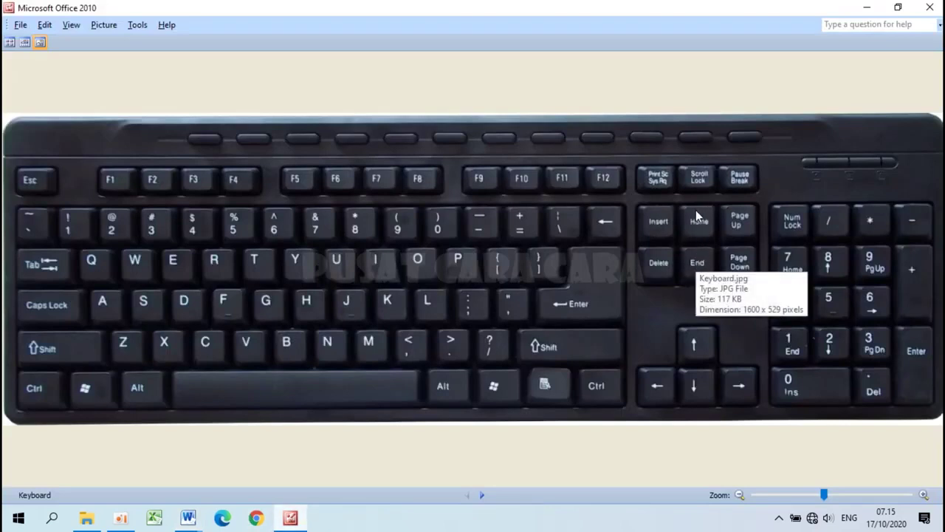
click(189, 519)
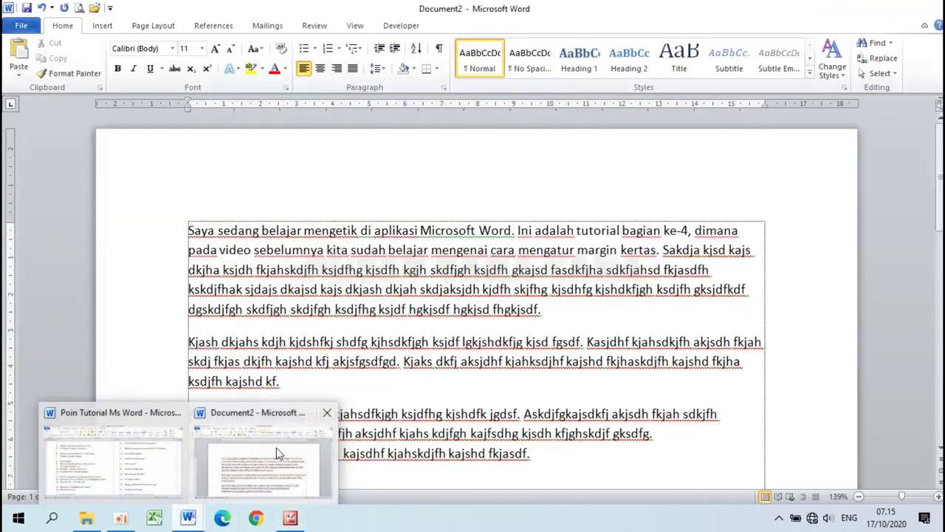
click(276, 447)
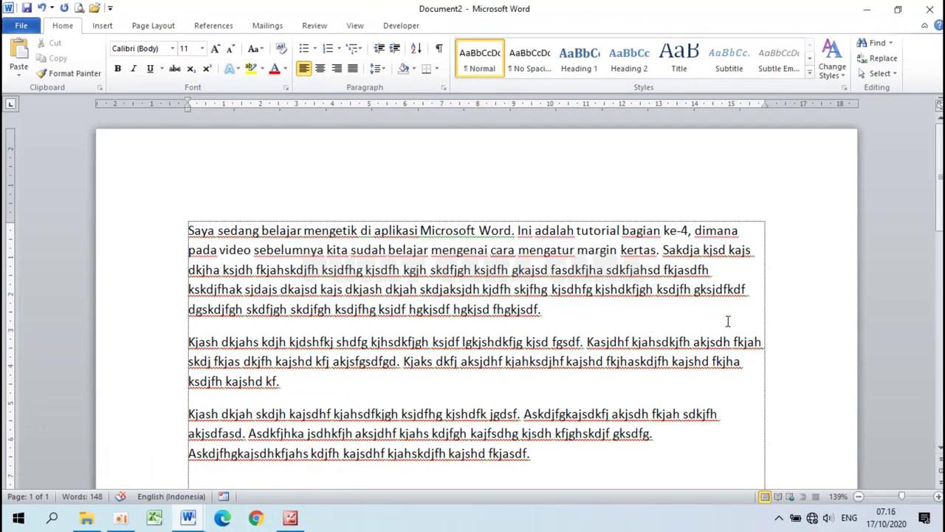
Jump to the very beginning of the document from a position in the body text
key(Up)
scroll(728, 321, down, 15)
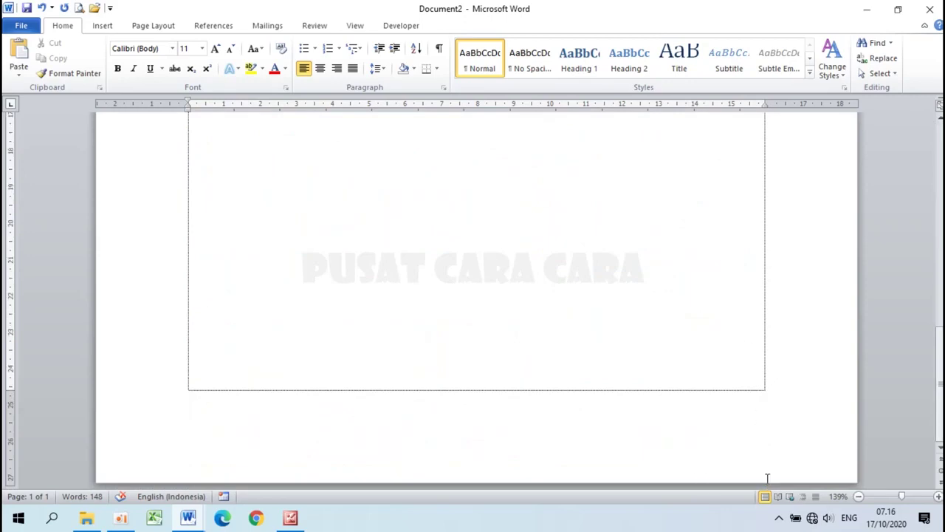
scroll(767, 479, up, 15)
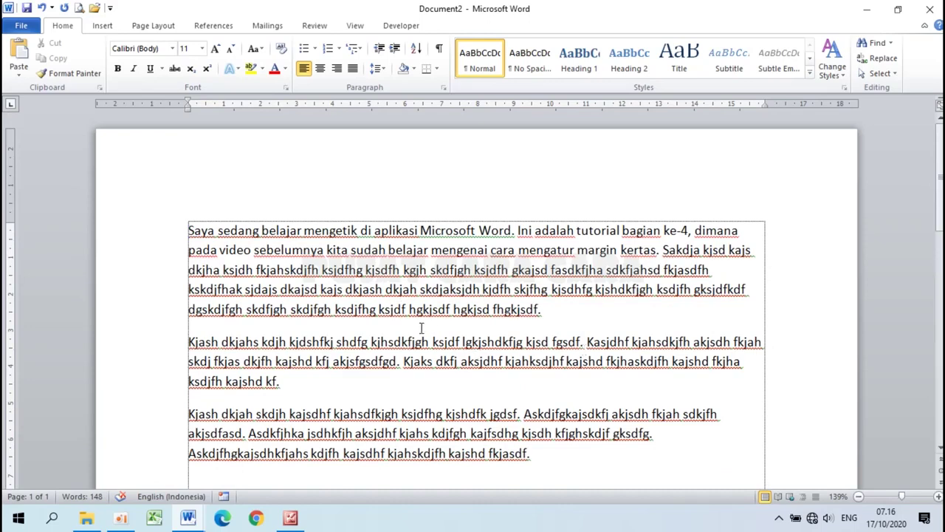
key(ctrl+Home)
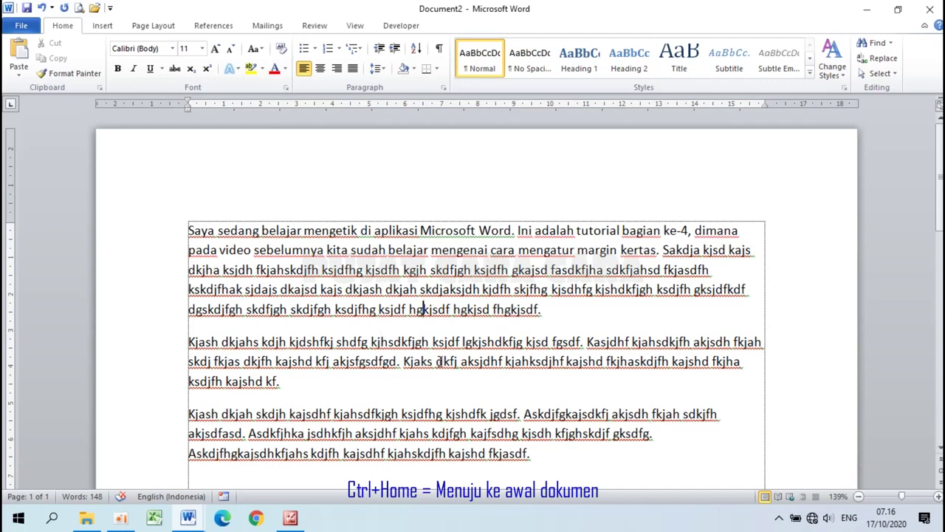
click(433, 344)
key(ctrl+Home)
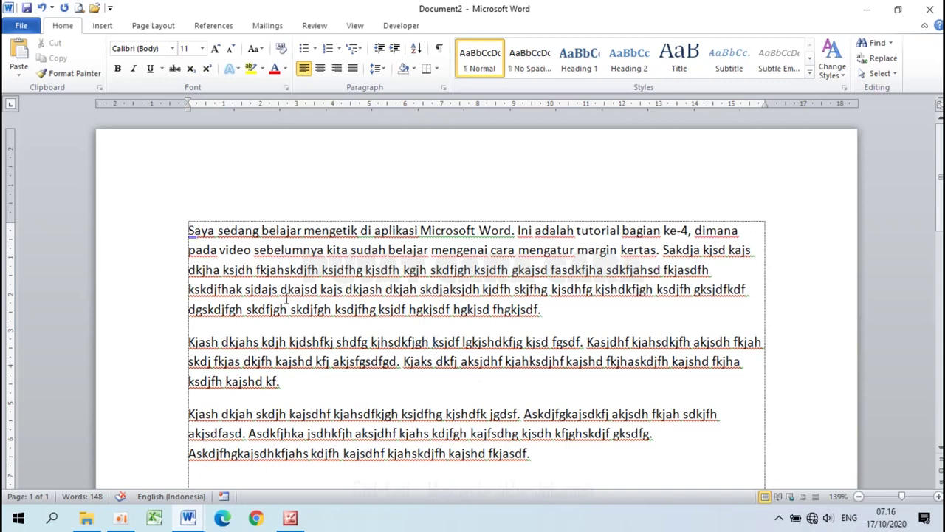
Jump to the very end of the document, then place the insertion point elsewhere and jump back to its beginning
key(ctrl+End)
key(ctrl+End)
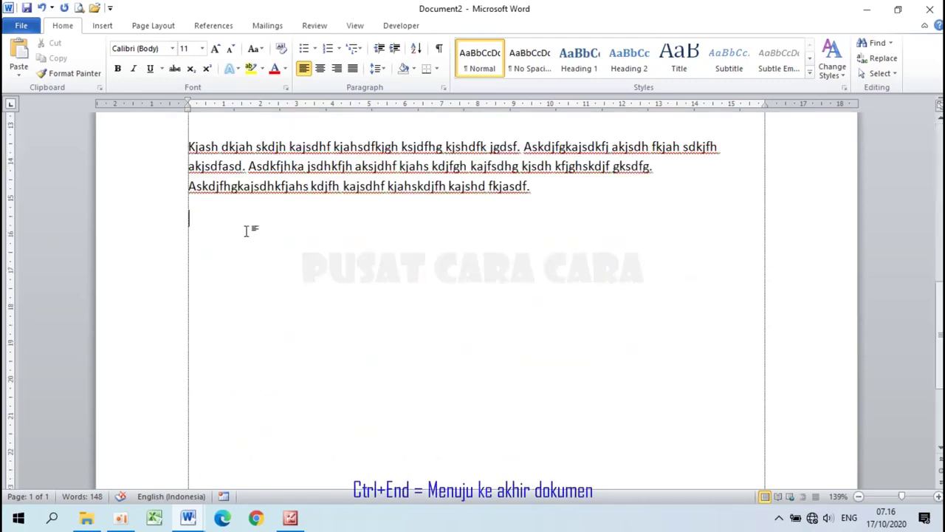
scroll(387, 328, up, 2)
click(387, 328)
key(ctrl+Home)
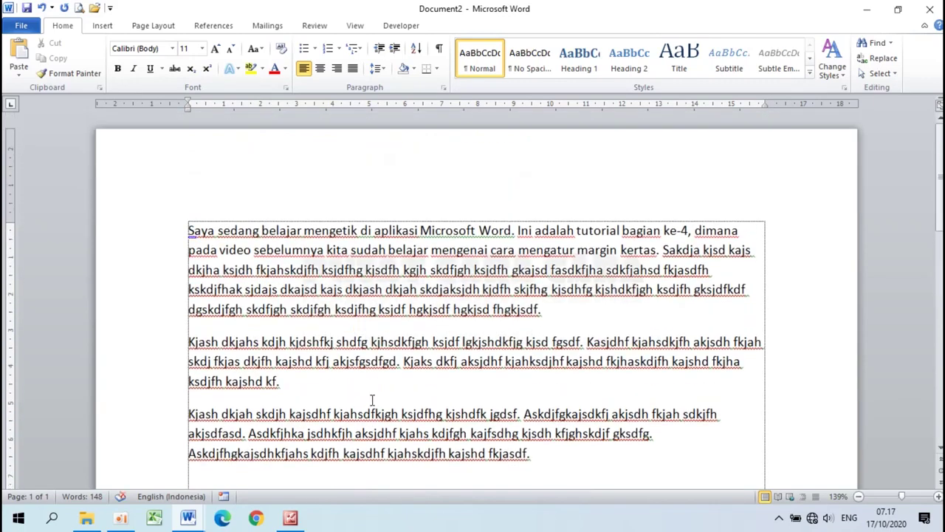